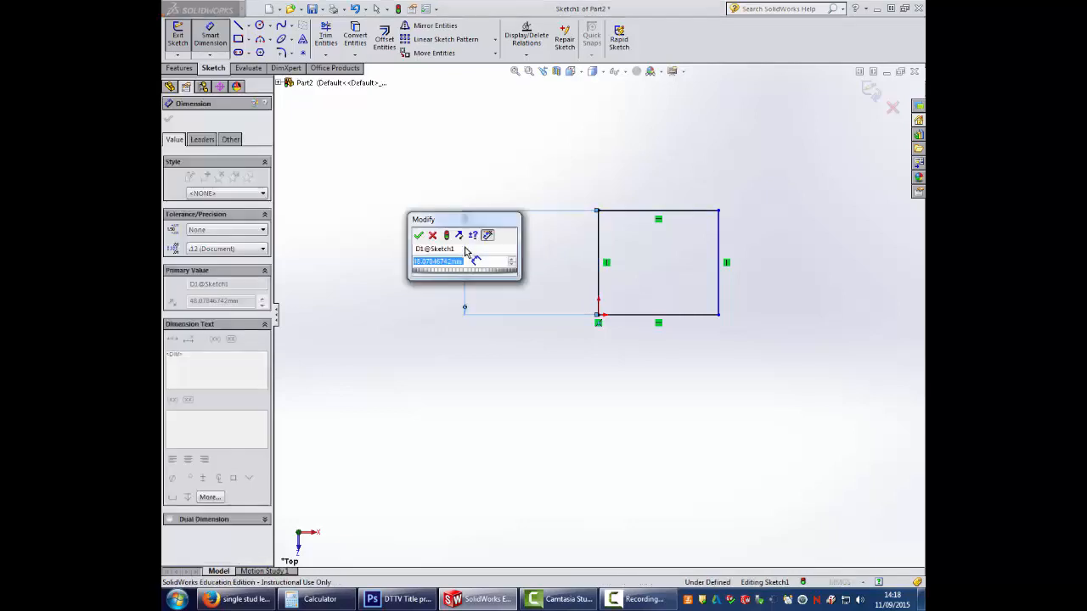
Step: Dimension the rectangle's left and top edges to 7.8 mm each
text(7.8)
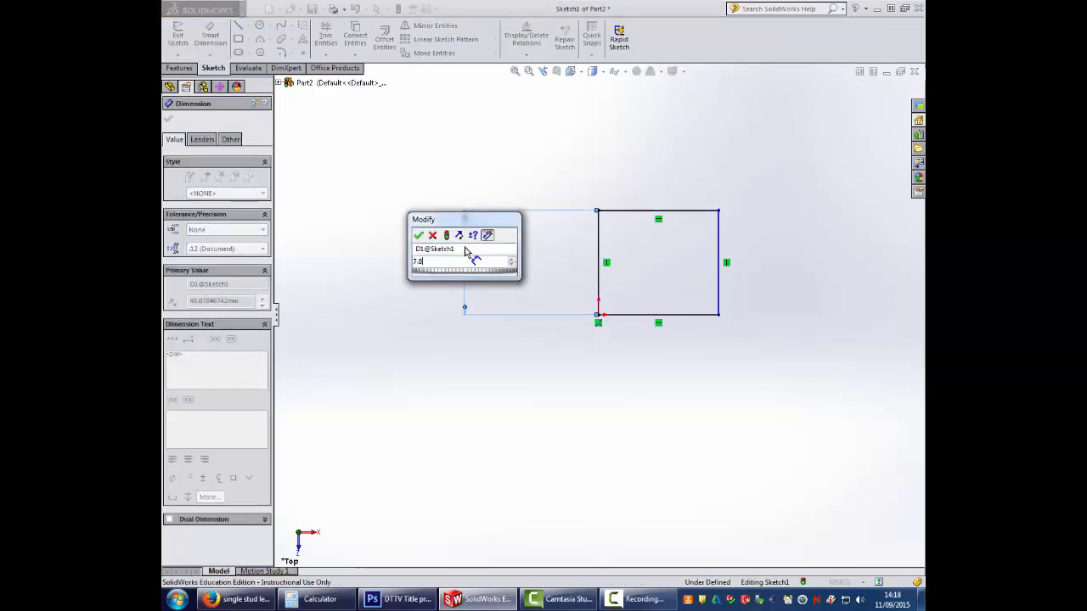
key(Return)
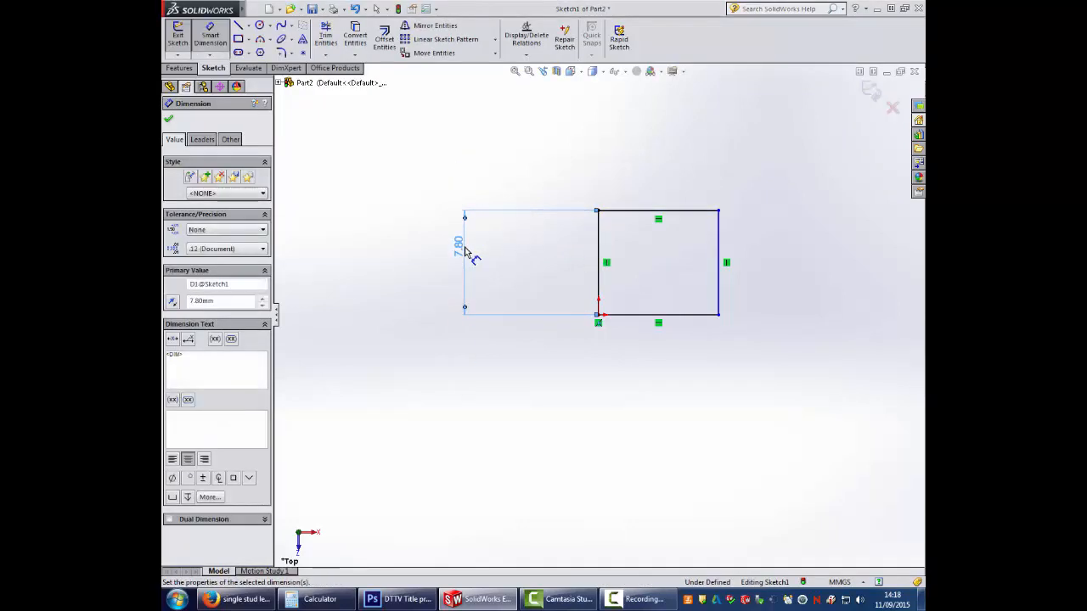
click(661, 215)
click(658, 168)
text(7.8)
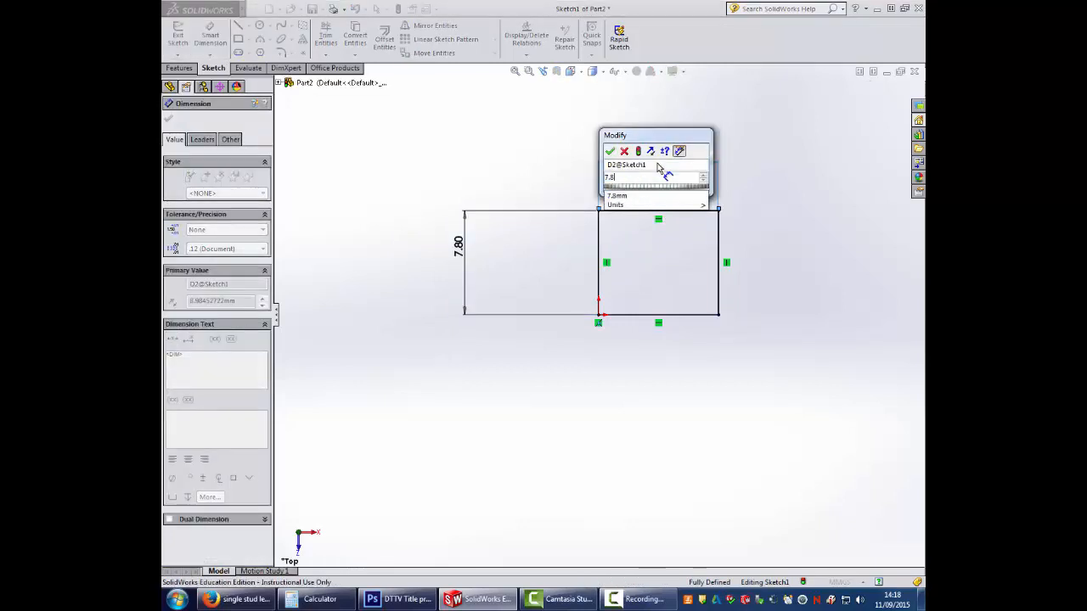
key(Return)
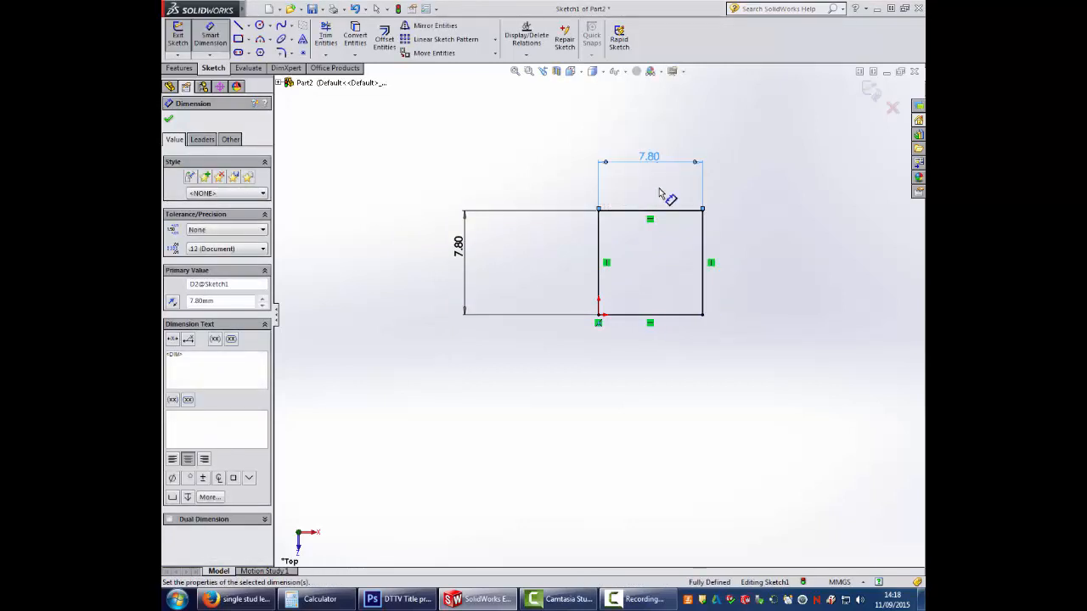
Step: Extrude the square sketch into a solid block with a blind depth of 9.6 mm
mouse_move(693, 444)
middle_down()
mouse_move(722, 319)
mouse_move(602, 286)
mouse_move(633, 286)
middle_up()
click(180, 69)
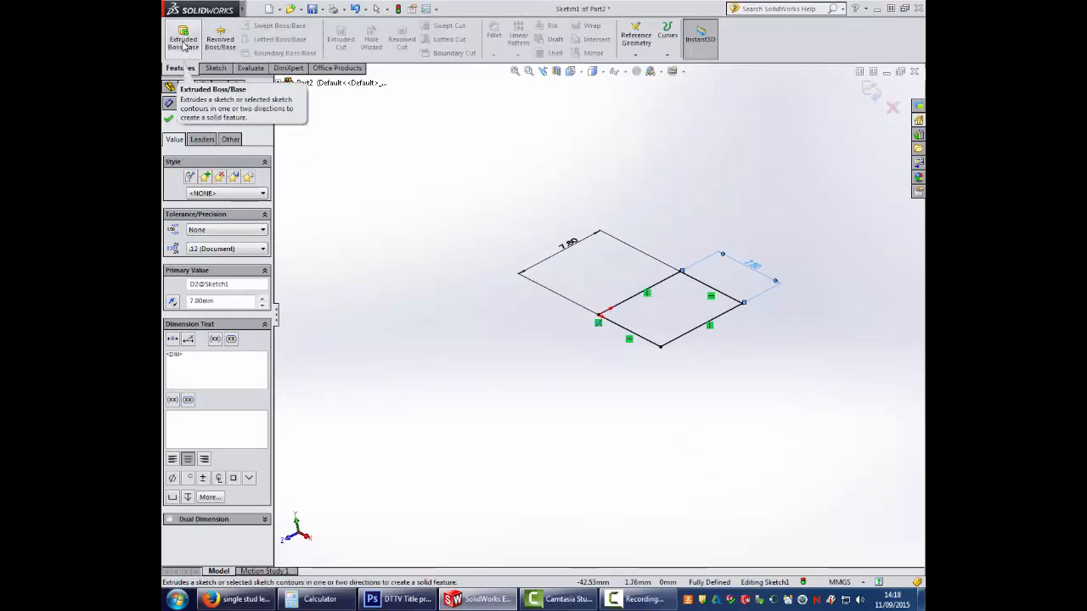
click(183, 39)
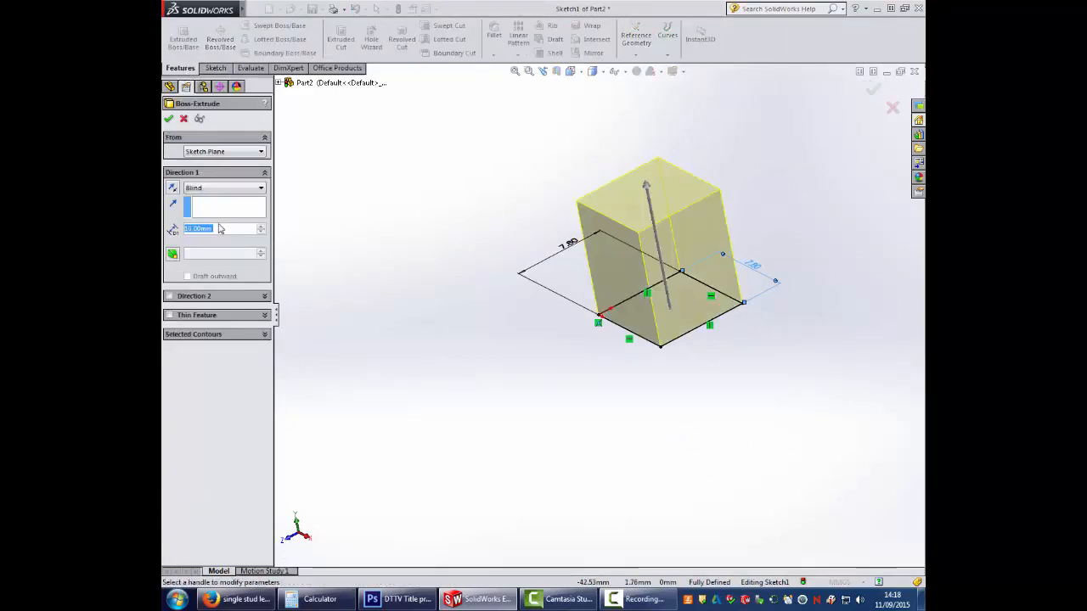
text(9.6)
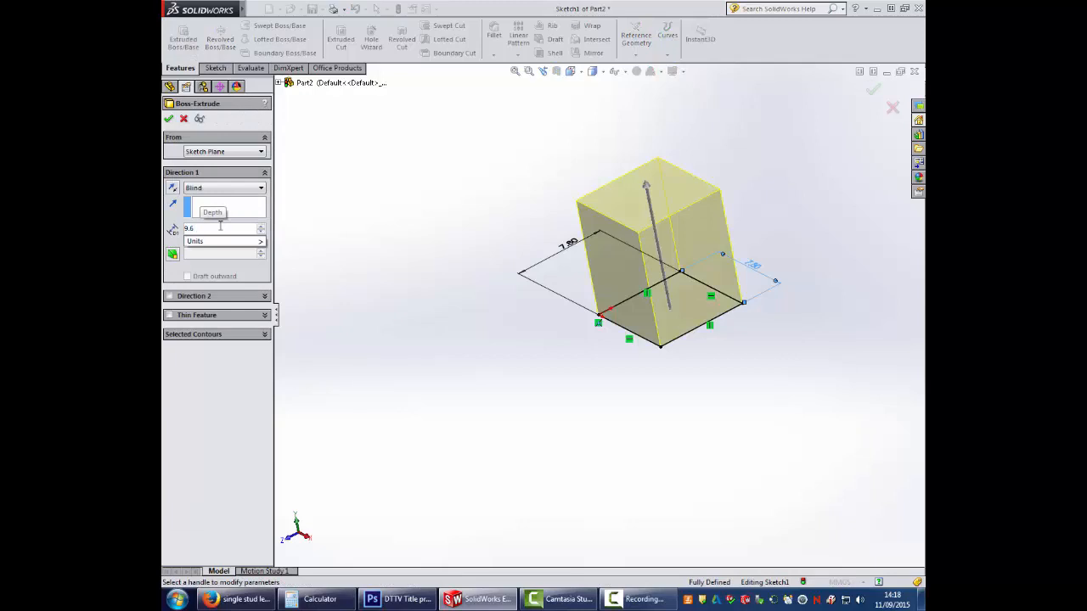
key(Return)
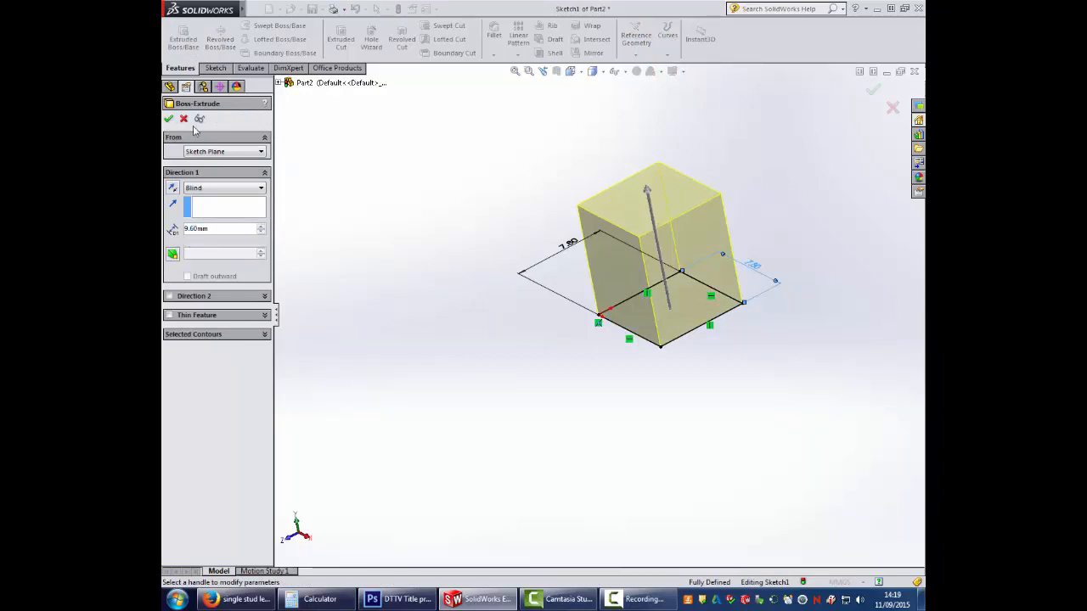
click(168, 120)
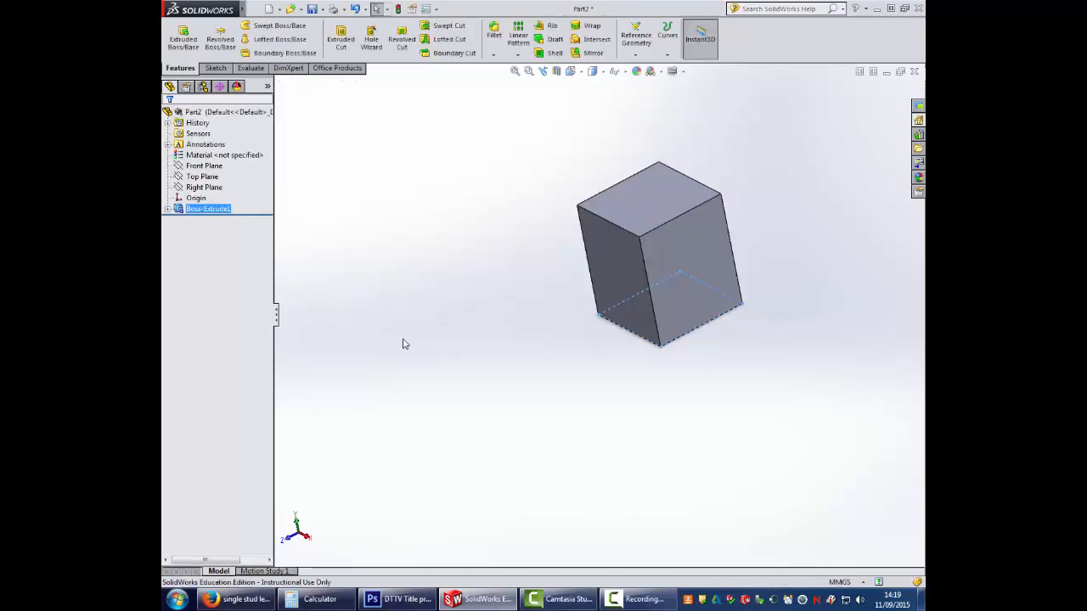
Step: Start a new sketch on the block's top face and view it face-on
mouse_move(577, 332)
middle_down()
mouse_move(585, 272)
mouse_move(553, 368)
middle_up()
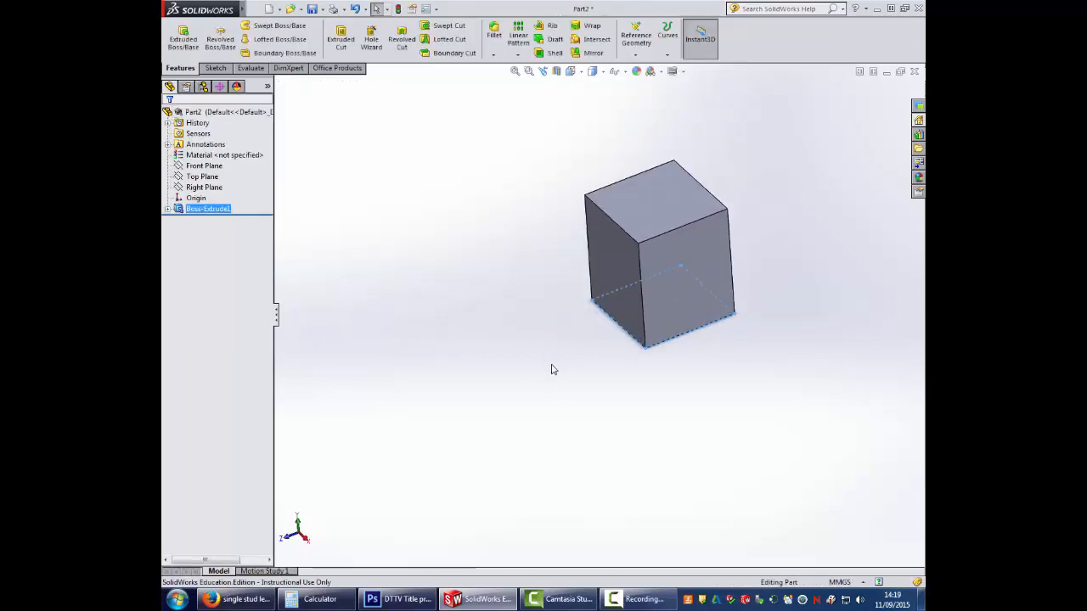
click(213, 68)
click(178, 32)
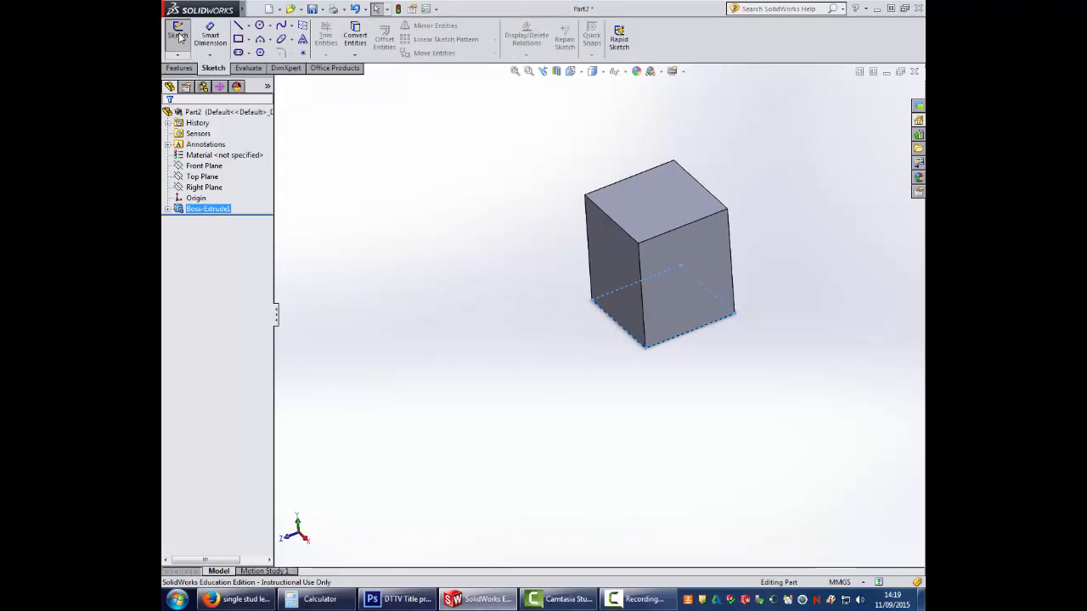
click(638, 215)
click(570, 71)
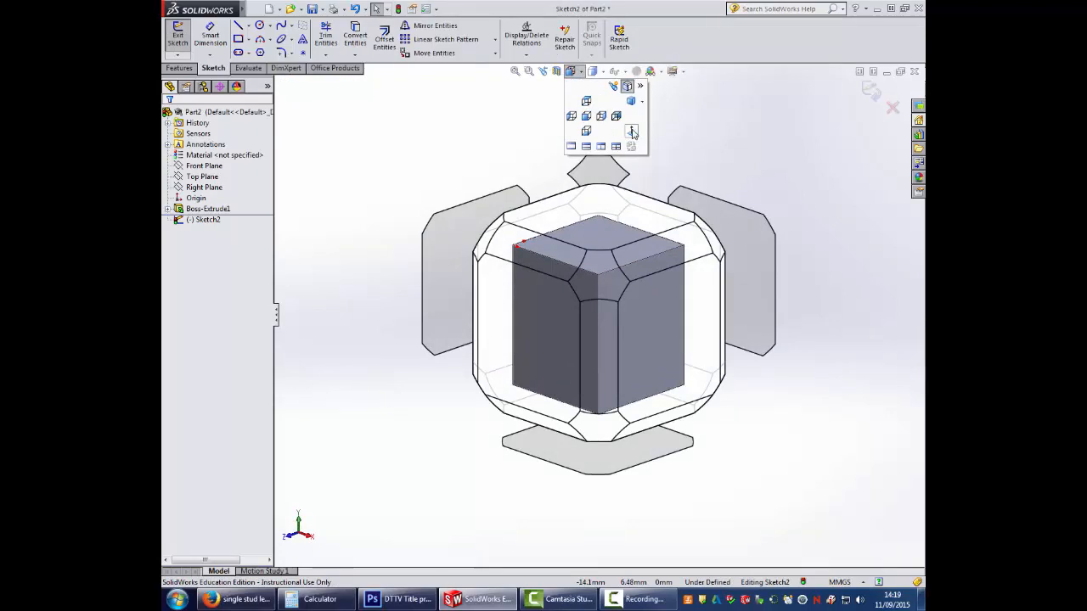
click(632, 133)
scroll(611, 305, up, 4)
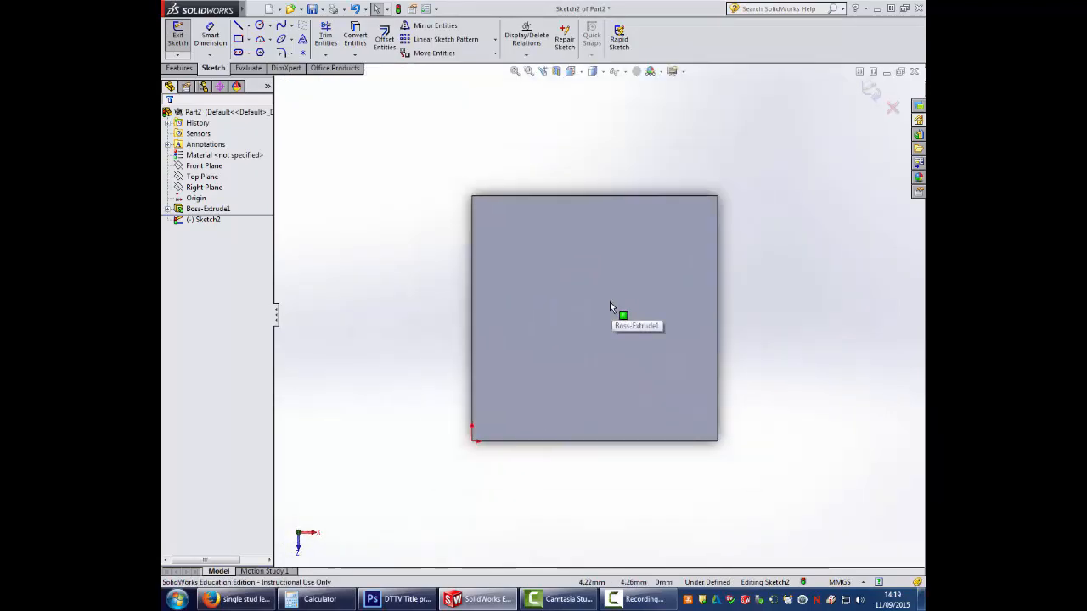
Step: Draw a diagonal construction line across the face from its upper-left corner to its lower-right corner
click(260, 27)
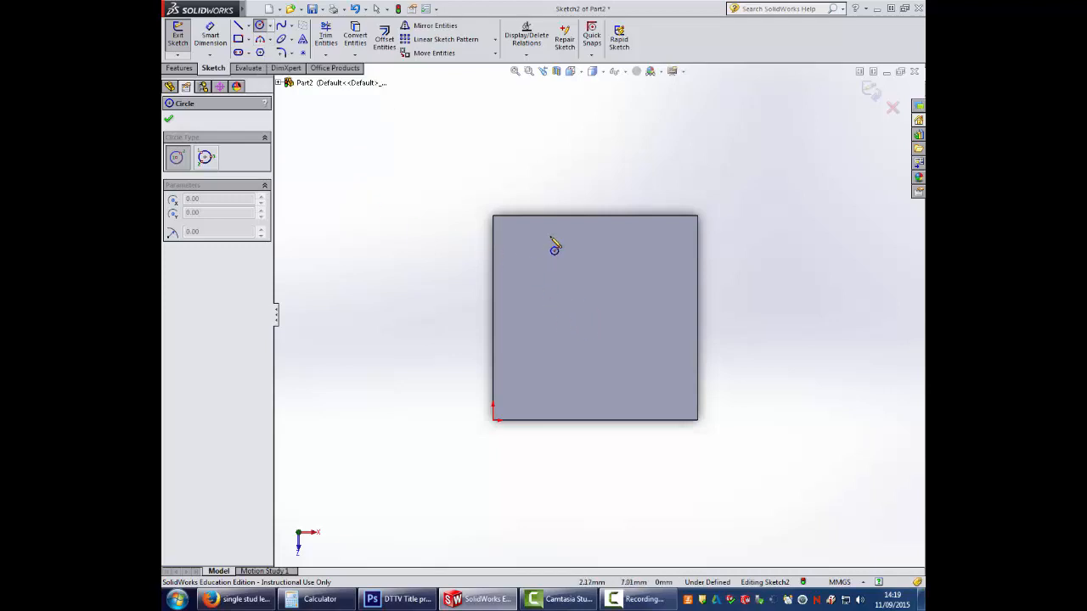
click(248, 26)
click(263, 48)
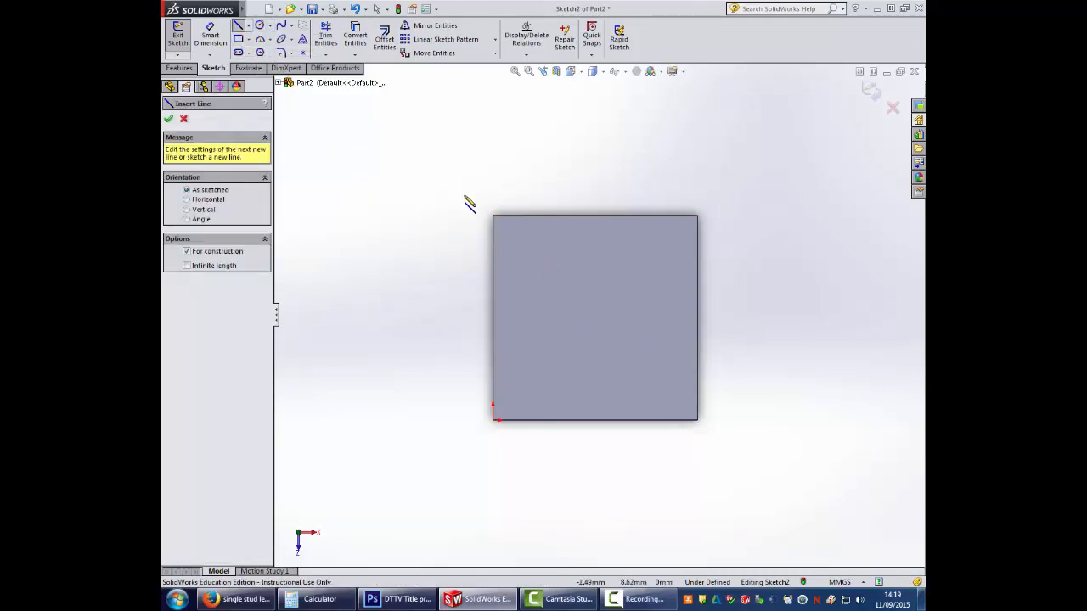
click(493, 218)
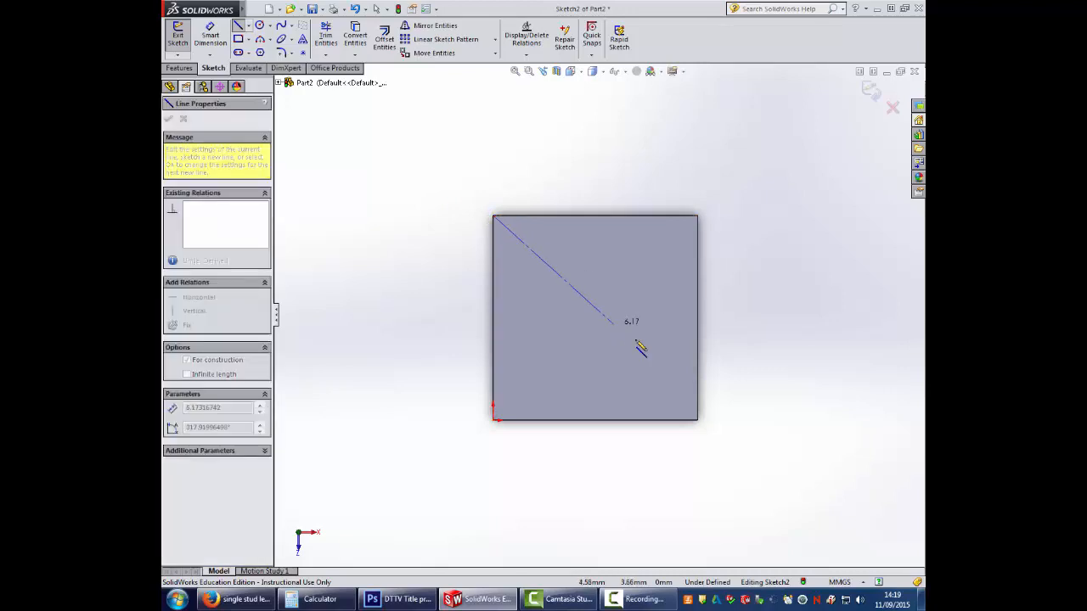
click(697, 421)
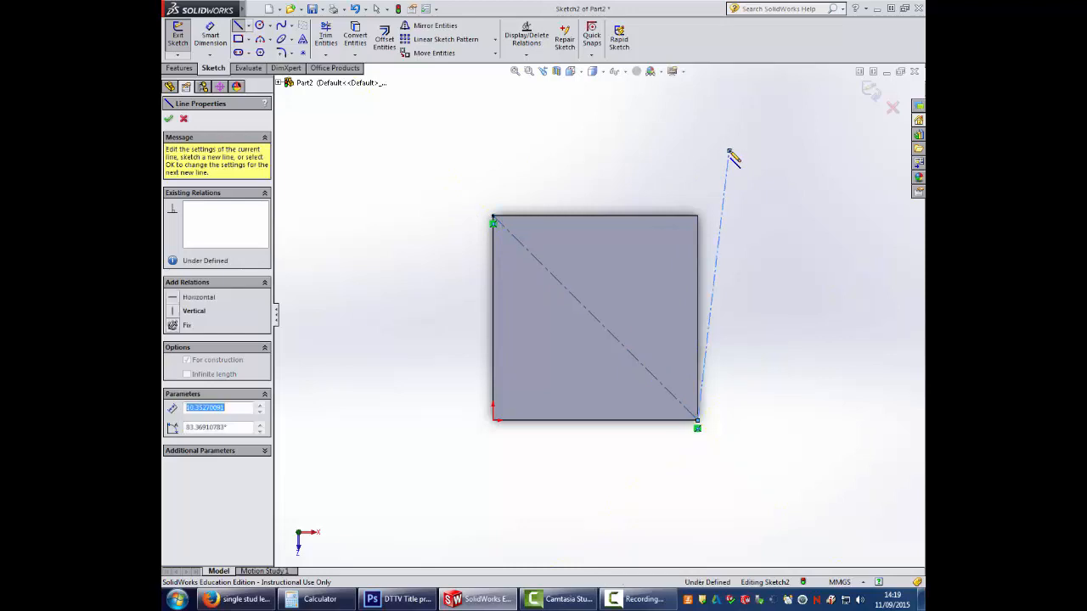
key(Escape)
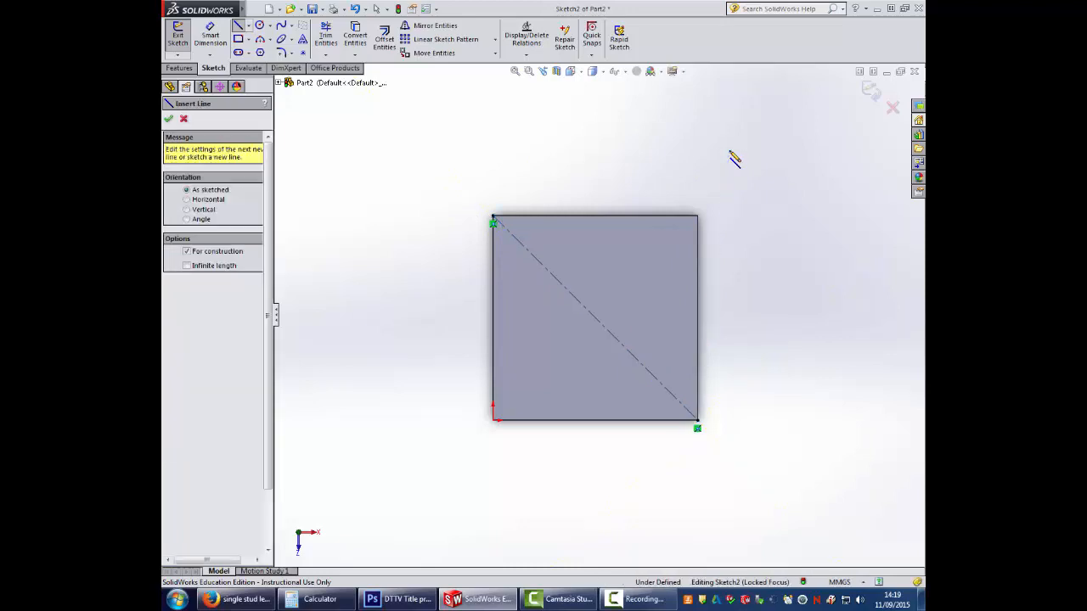
Step: Sketch a circle centred on the diagonal's midpoint and set its radius to 2.40 mm
click(259, 26)
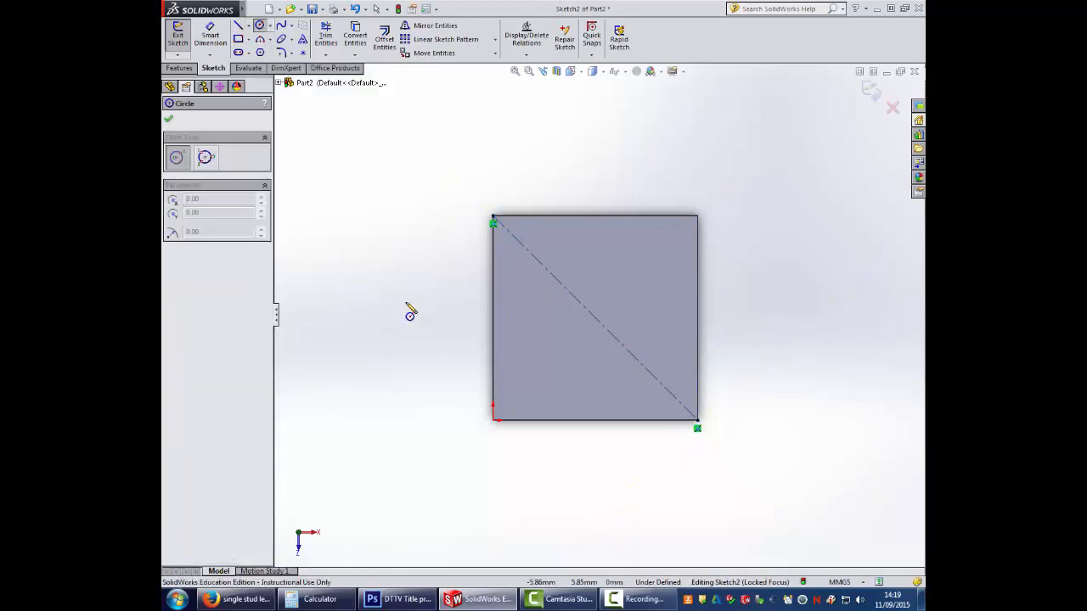
click(595, 318)
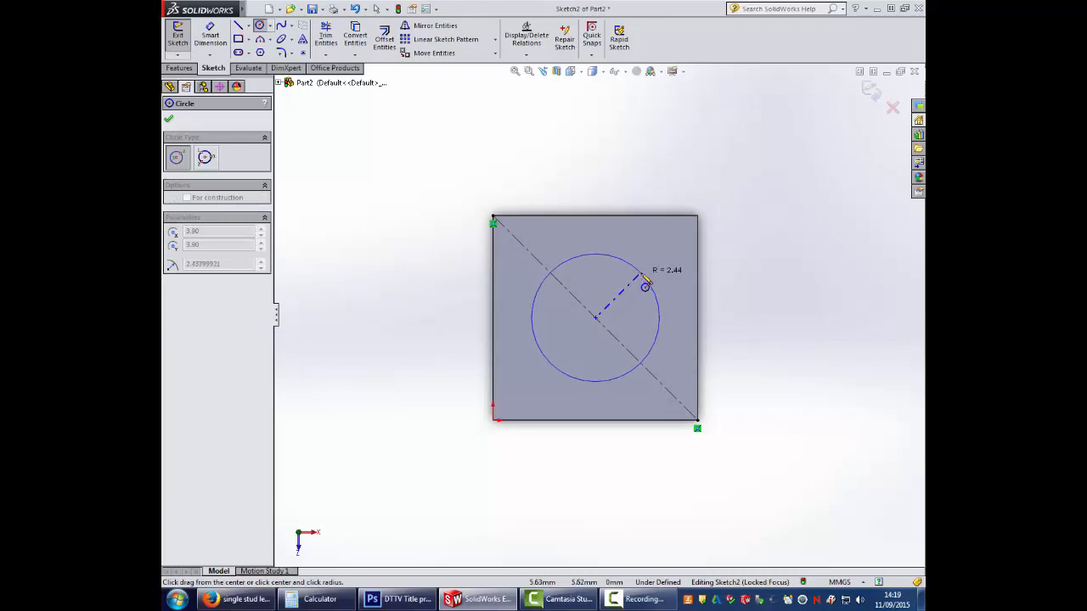
click(644, 279)
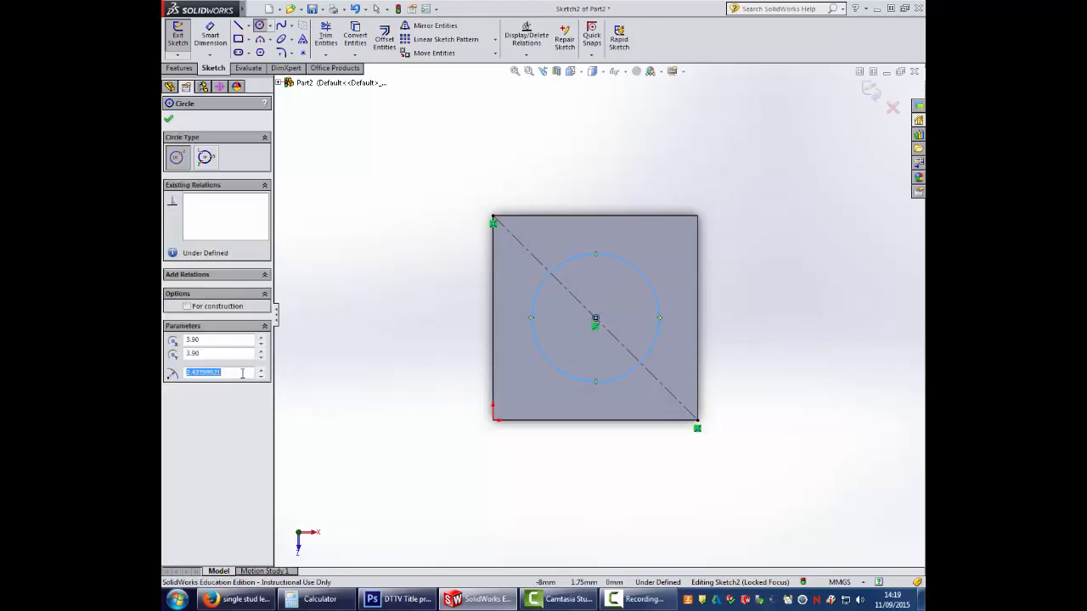
text(2.40)
click(169, 121)
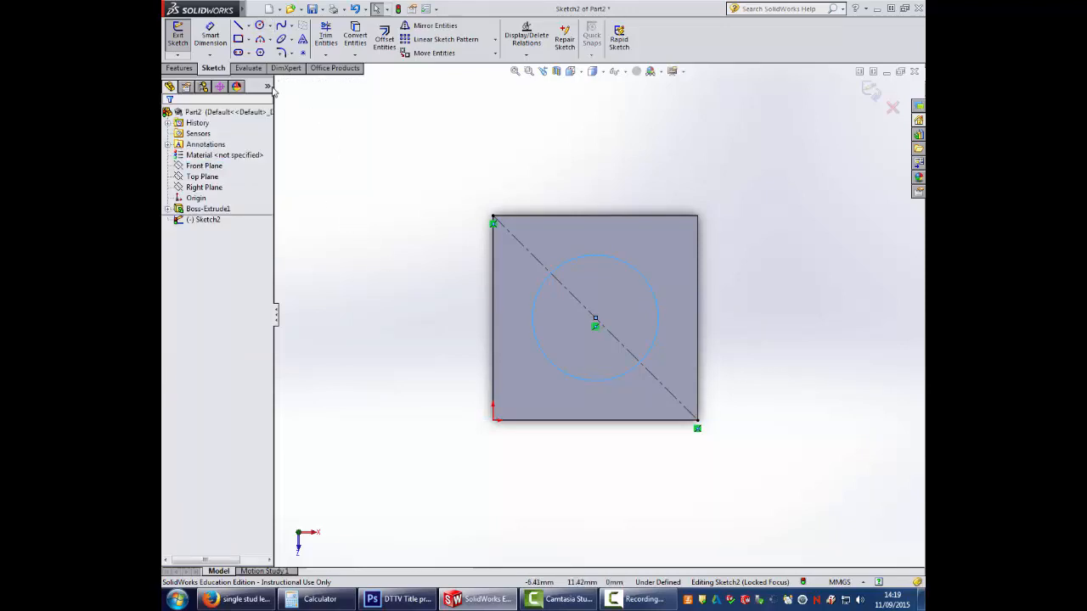
Step: Extrude the circle 1.7 mm upward as a stud merged with the block
click(180, 68)
click(183, 39)
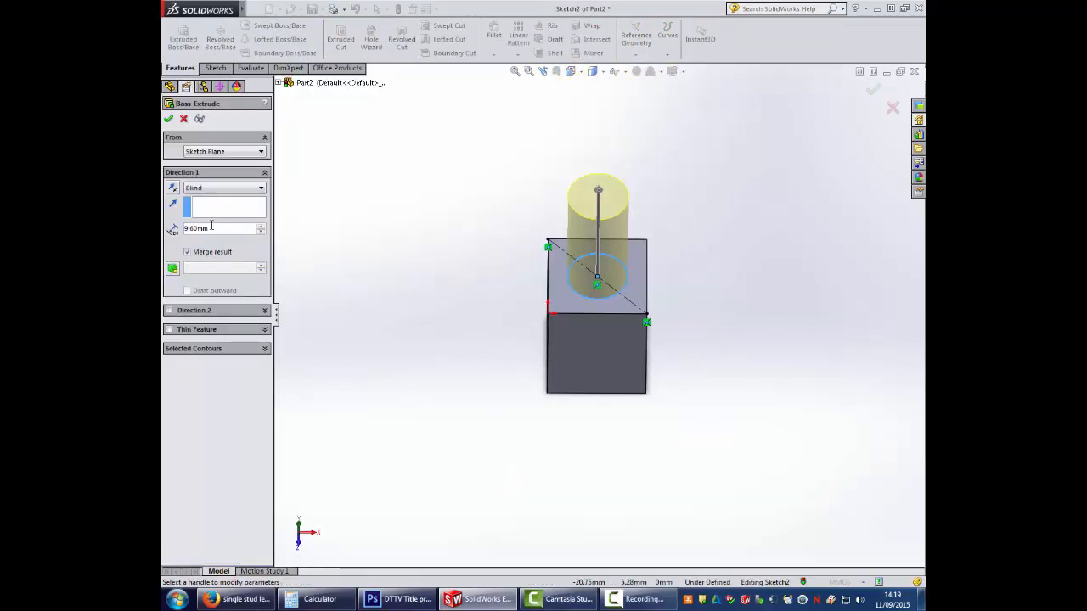
drag(211, 226, 168, 229)
text(1.7)
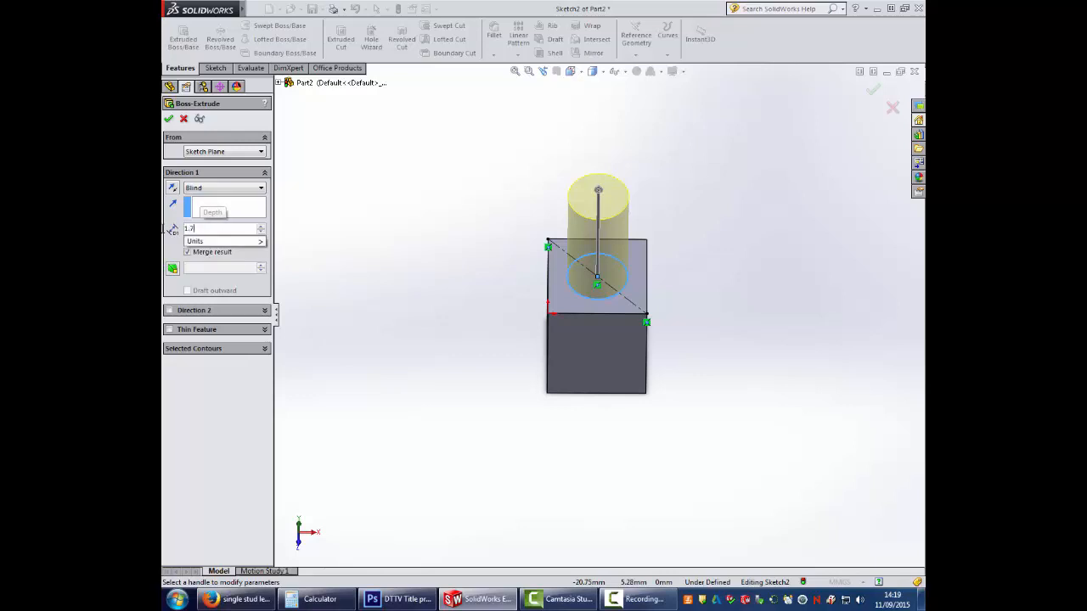
key(Return)
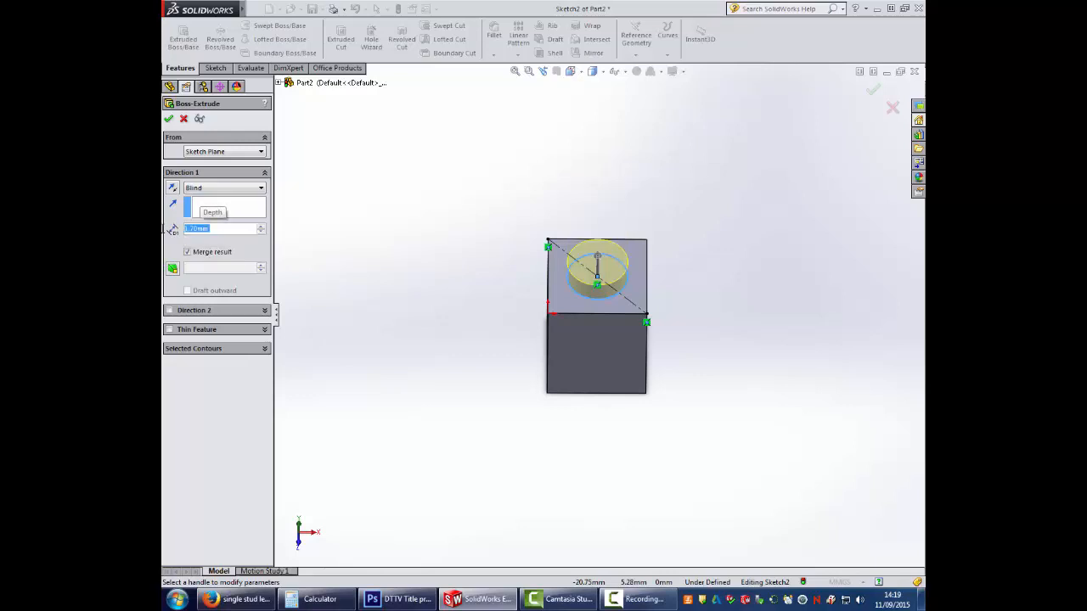
click(169, 120)
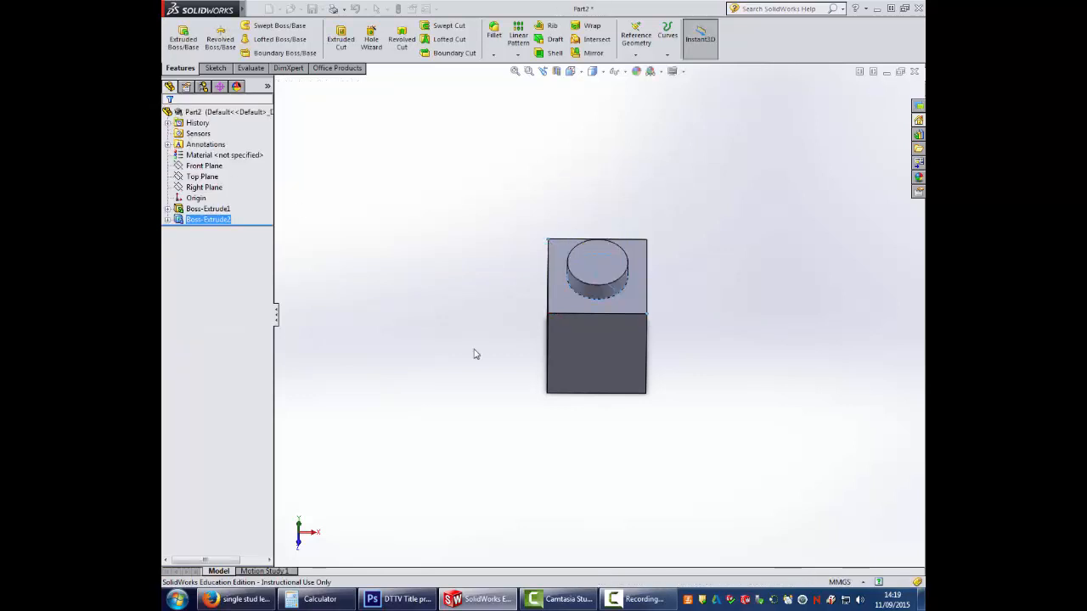
click(475, 422)
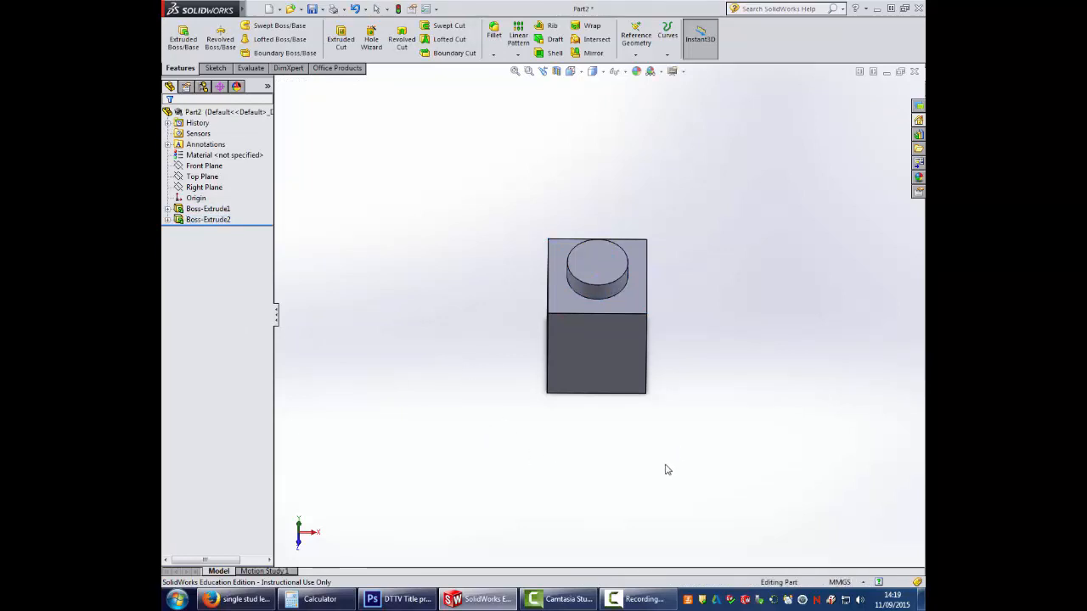
Step: Shell the block with a 1.4 mm wall thickness, removing its bottom face
middle_drag(668, 469, 665, 254)
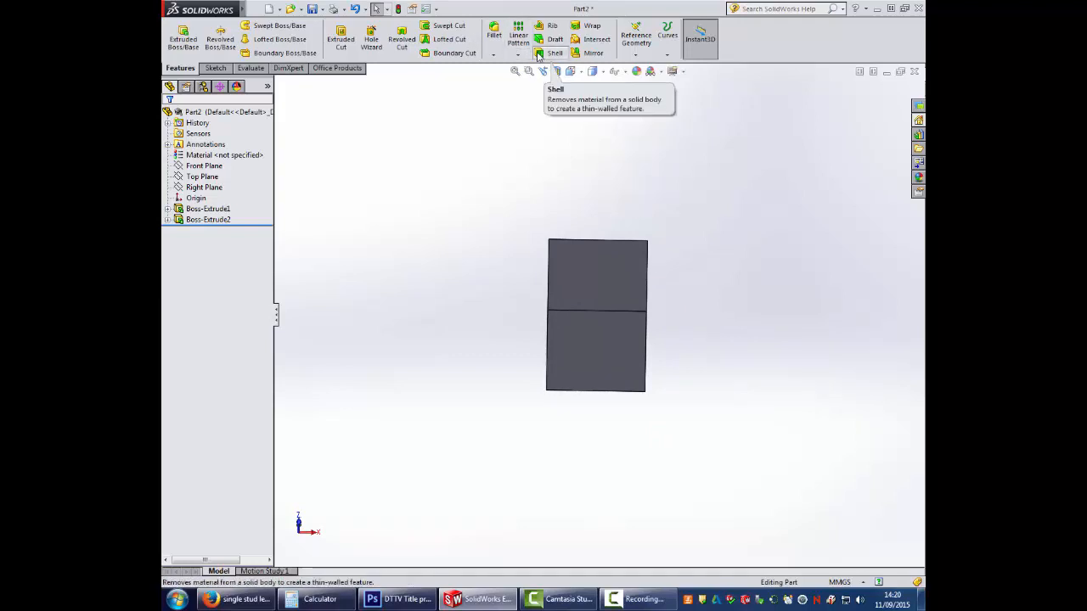
click(537, 54)
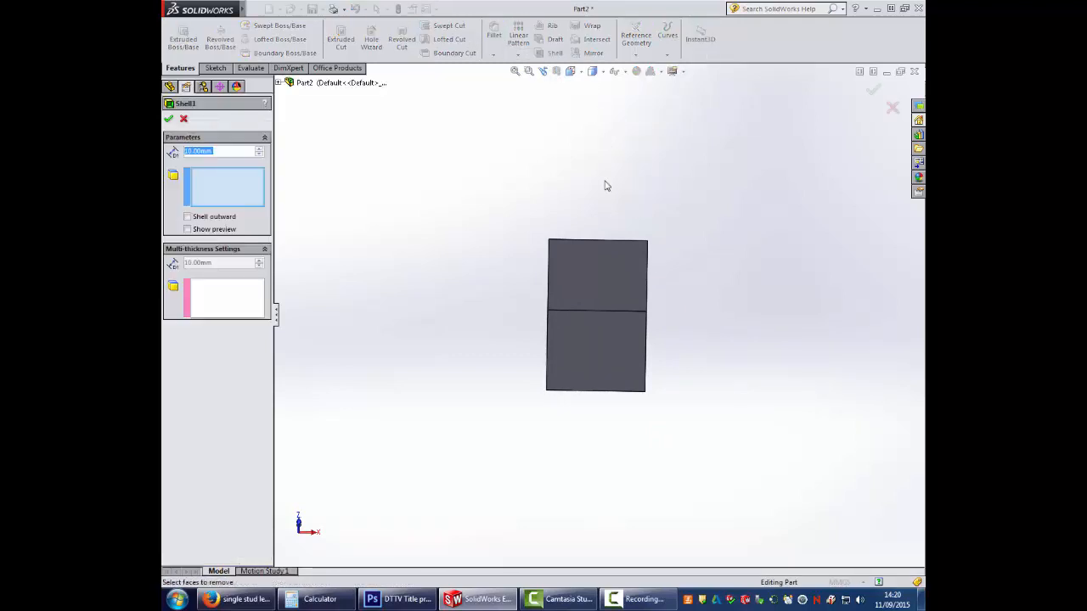
click(601, 348)
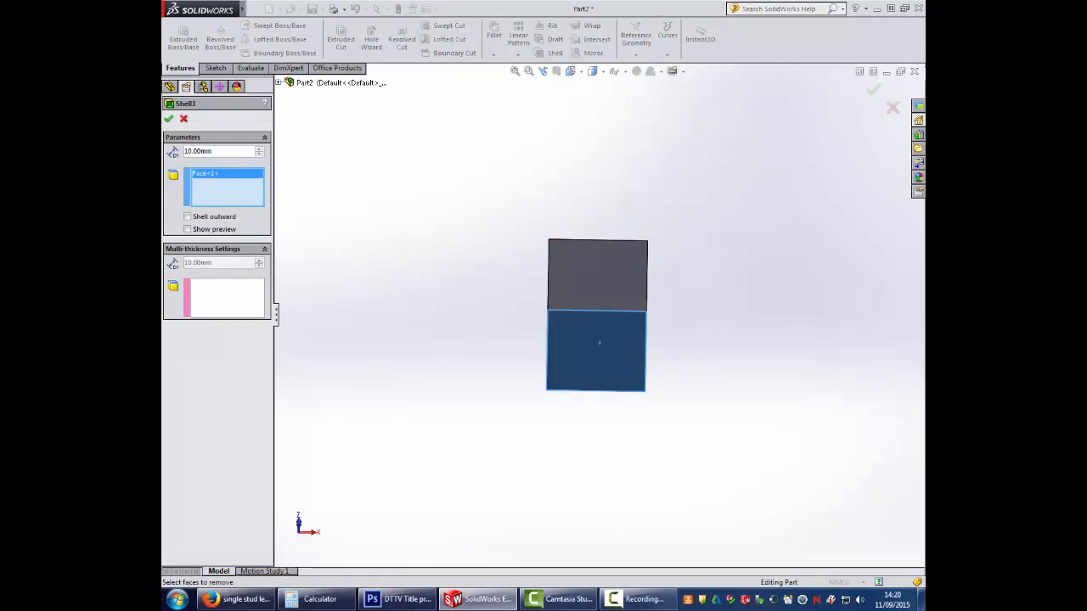
key(F10)
text(1.4)
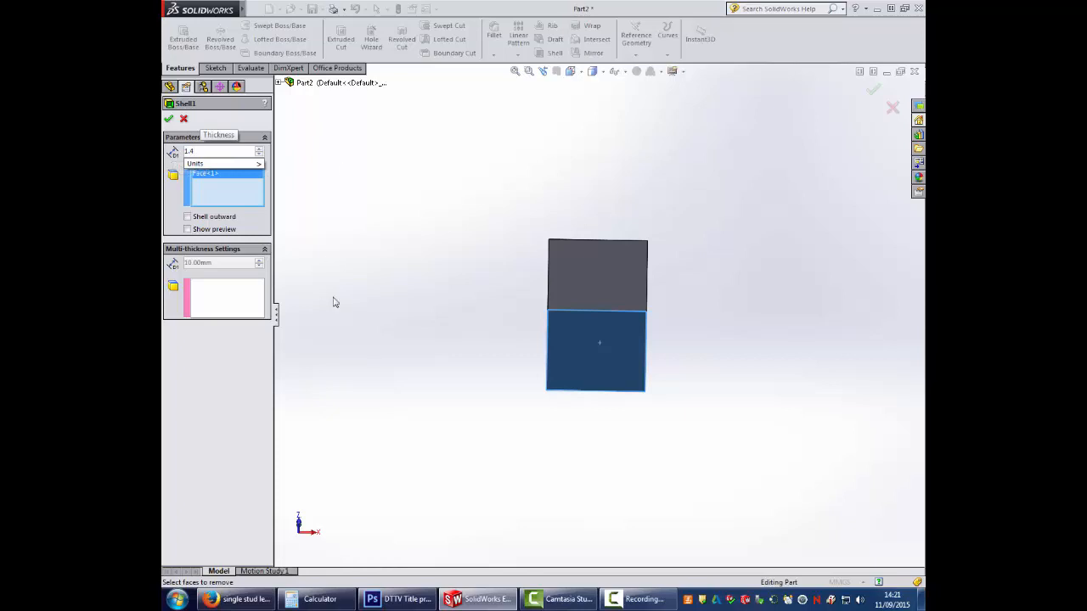
click(170, 119)
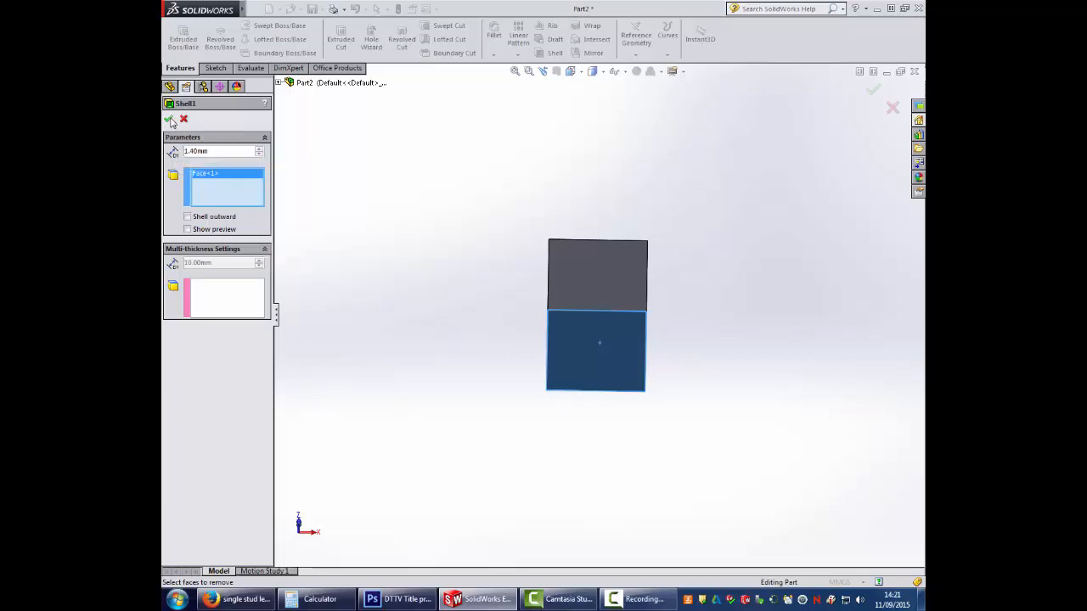
click(169, 119)
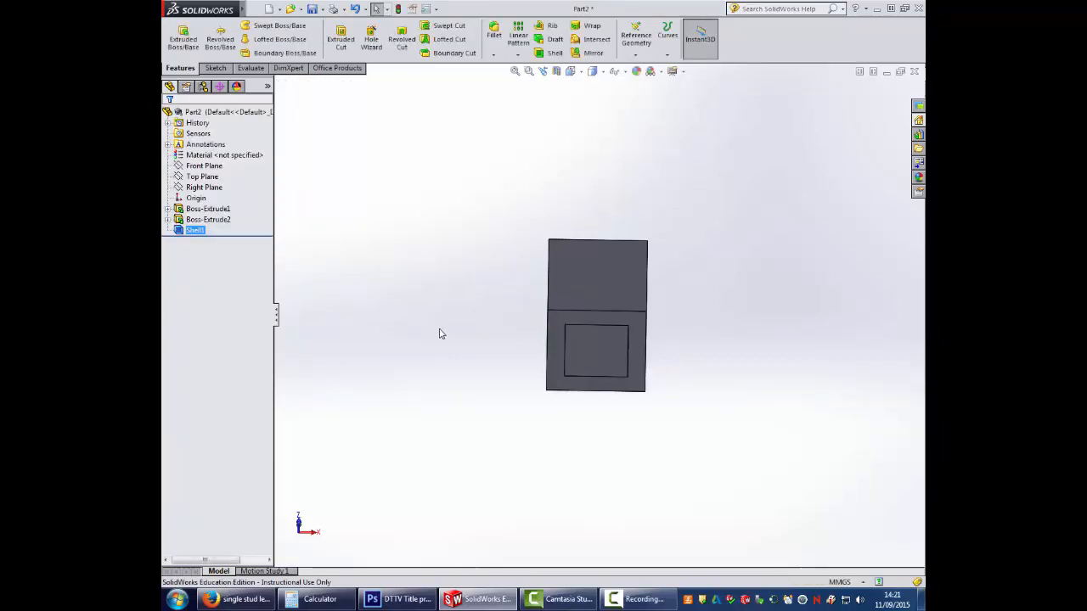
Step: Start a new sketch on the stud's upper face, seen from the Top view
middle_drag(452, 332, 671, 298)
key(F10)
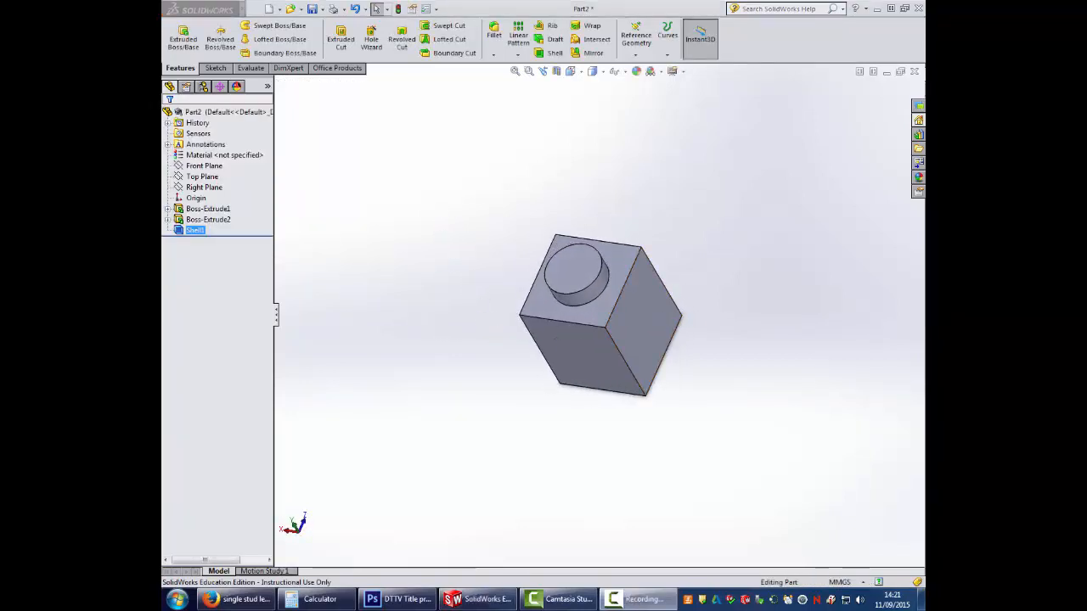
click(581, 73)
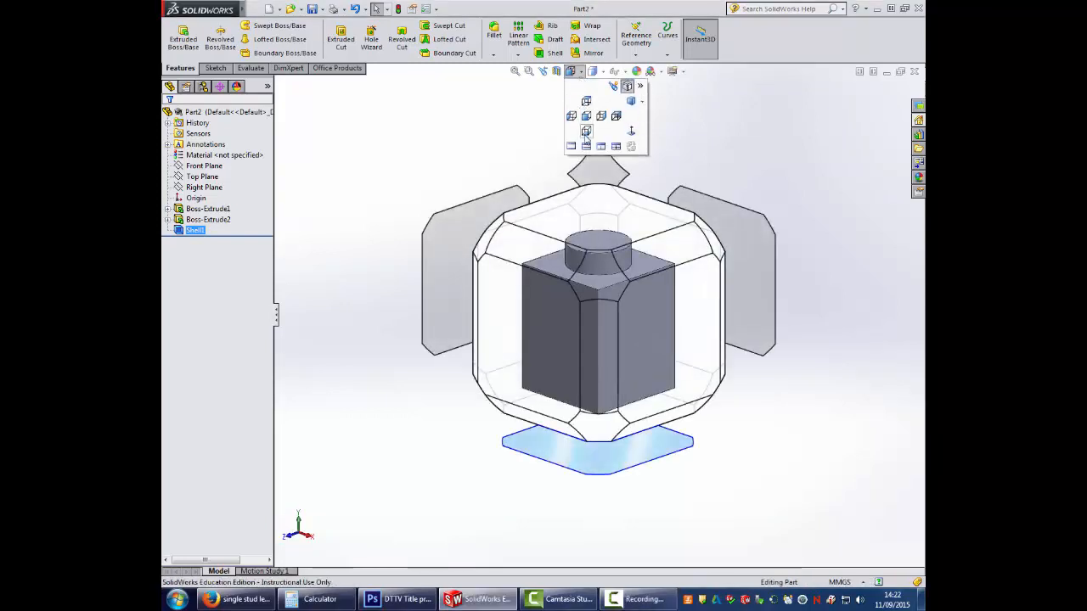
click(563, 308)
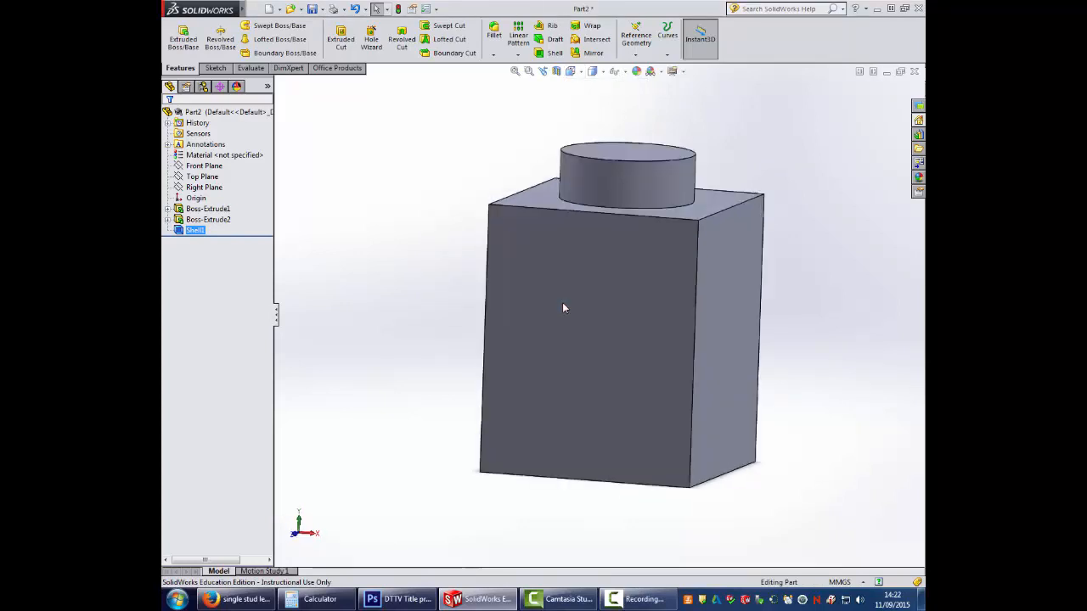
click(581, 73)
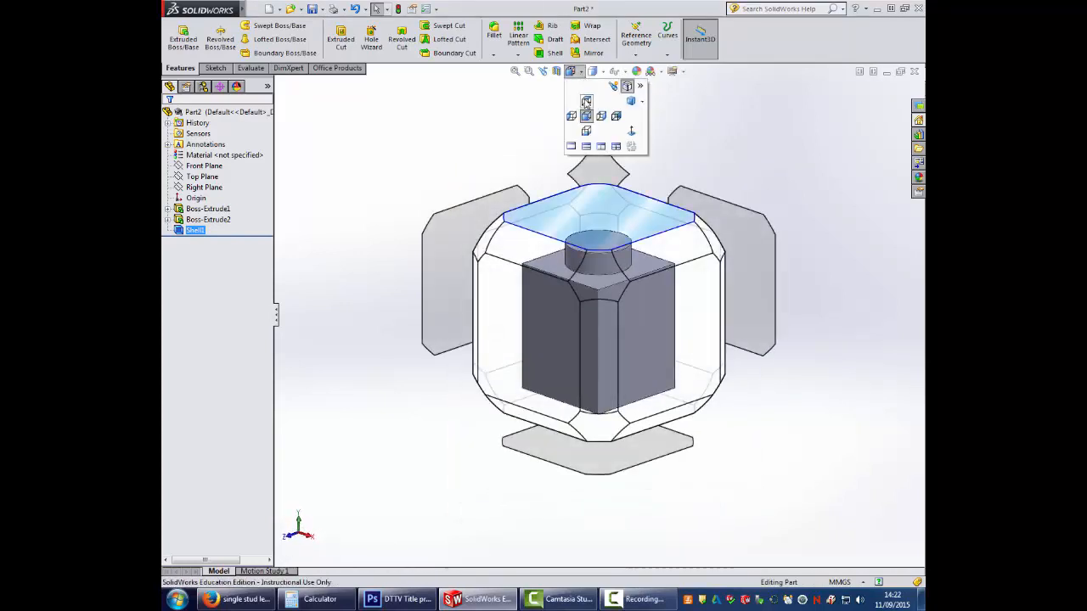
click(586, 102)
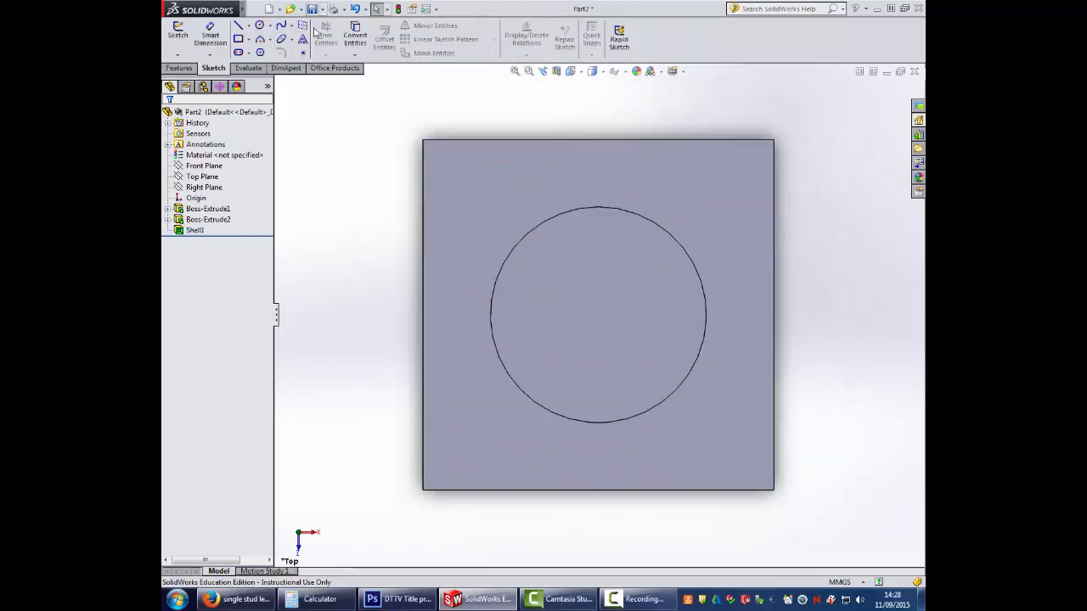
click(177, 31)
click(573, 279)
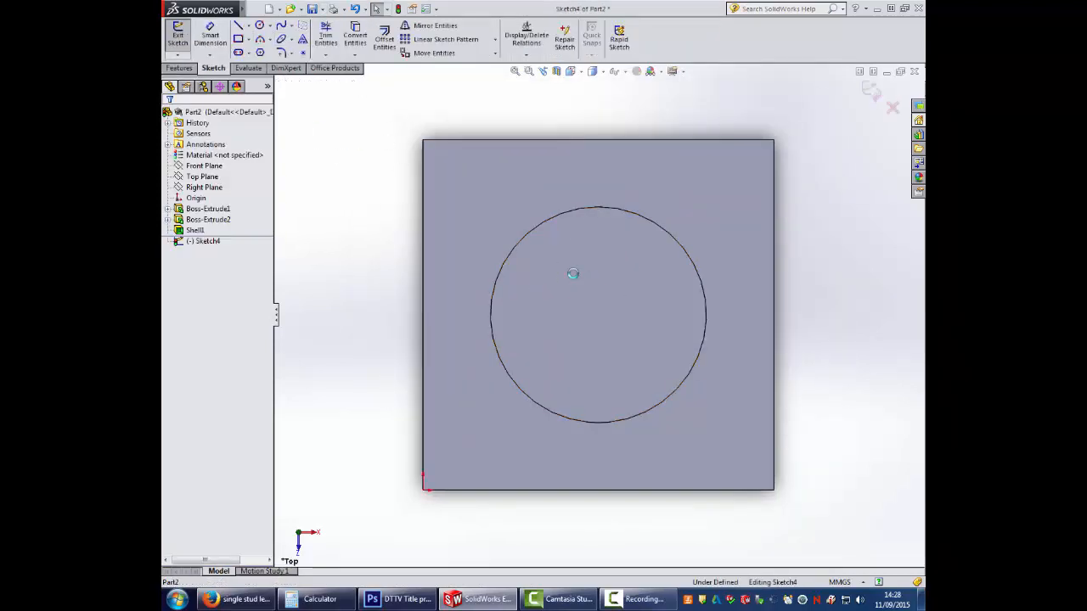
Step: Create the sketch text "LEGO" in italics and position its start point inside the stud circle
click(302, 42)
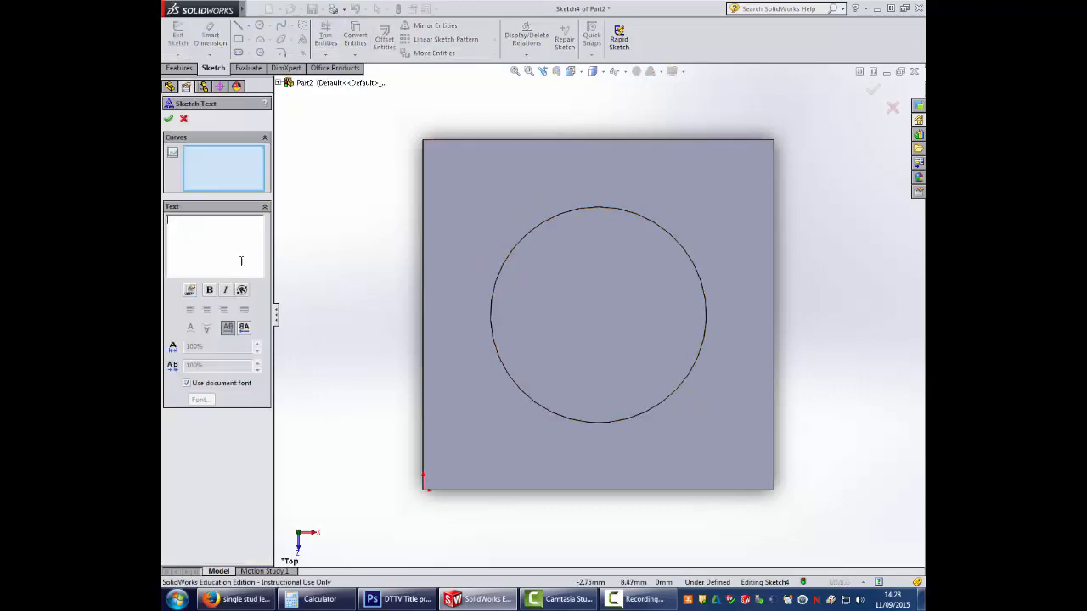
text(LEGO)
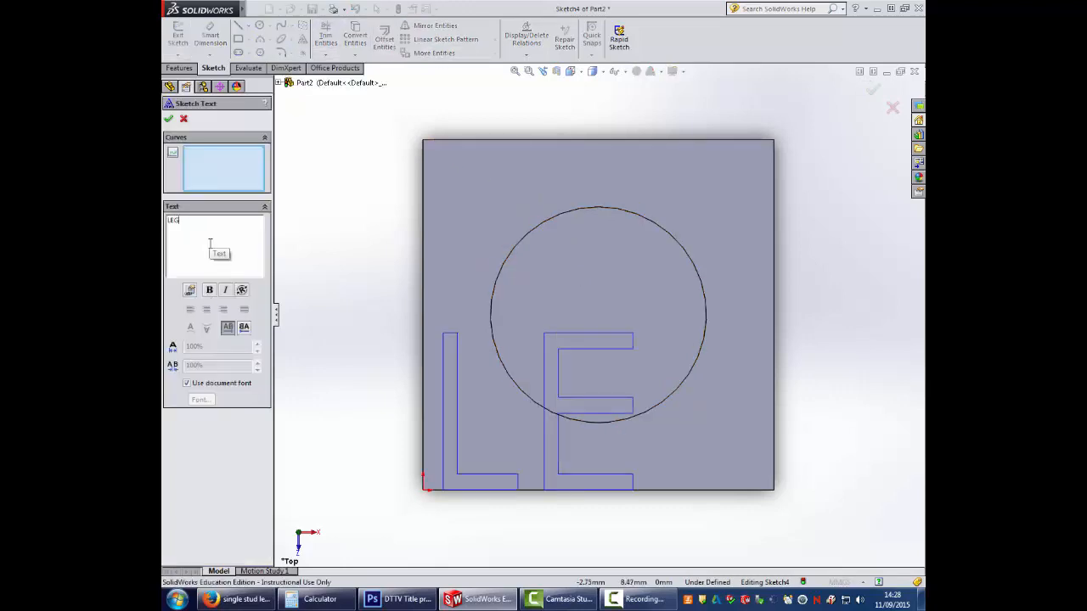
click(226, 291)
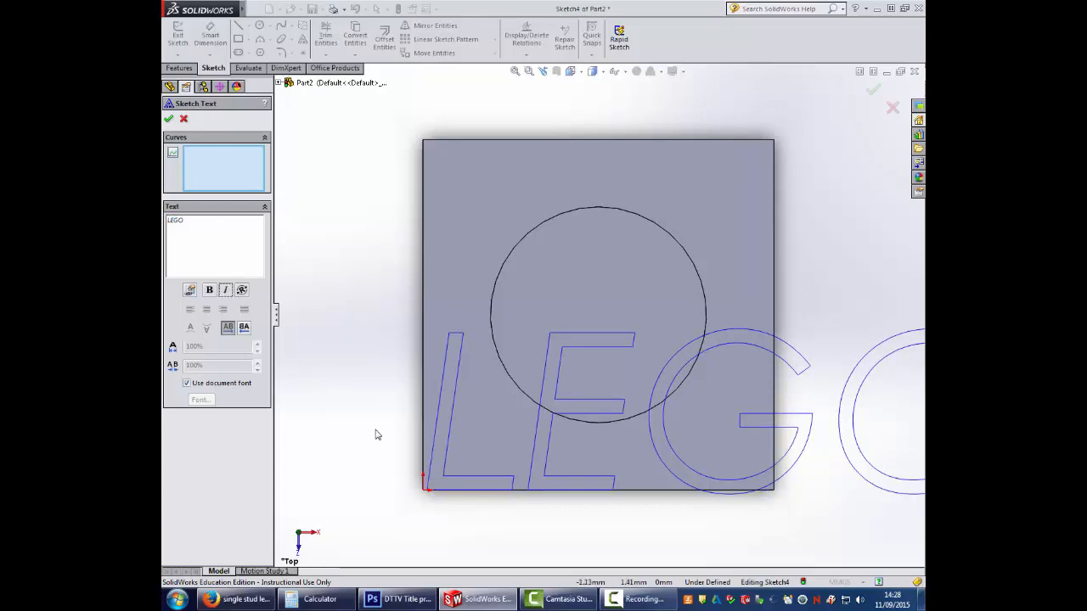
click(449, 445)
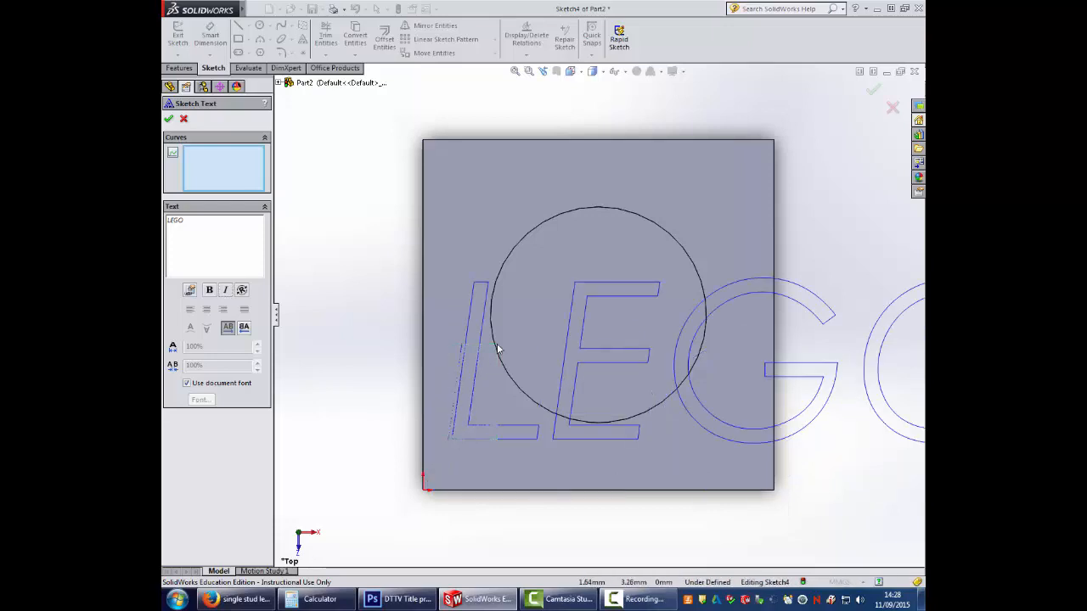
click(522, 337)
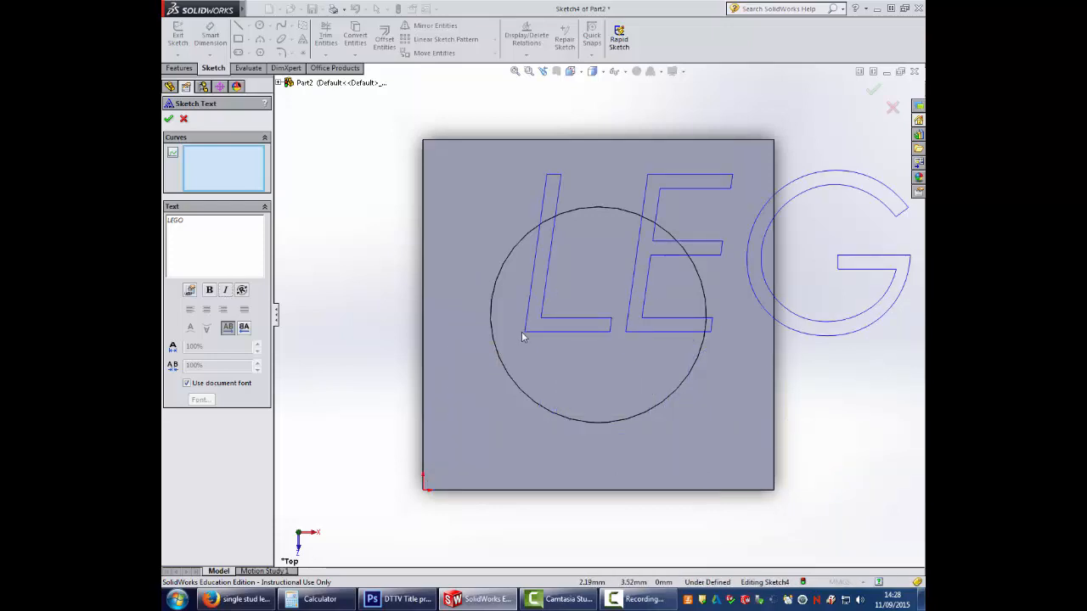
Step: Override the document font with a smaller height in points and reposition the "LEGO" text so it sits centrally within the stud circle
click(188, 383)
click(202, 399)
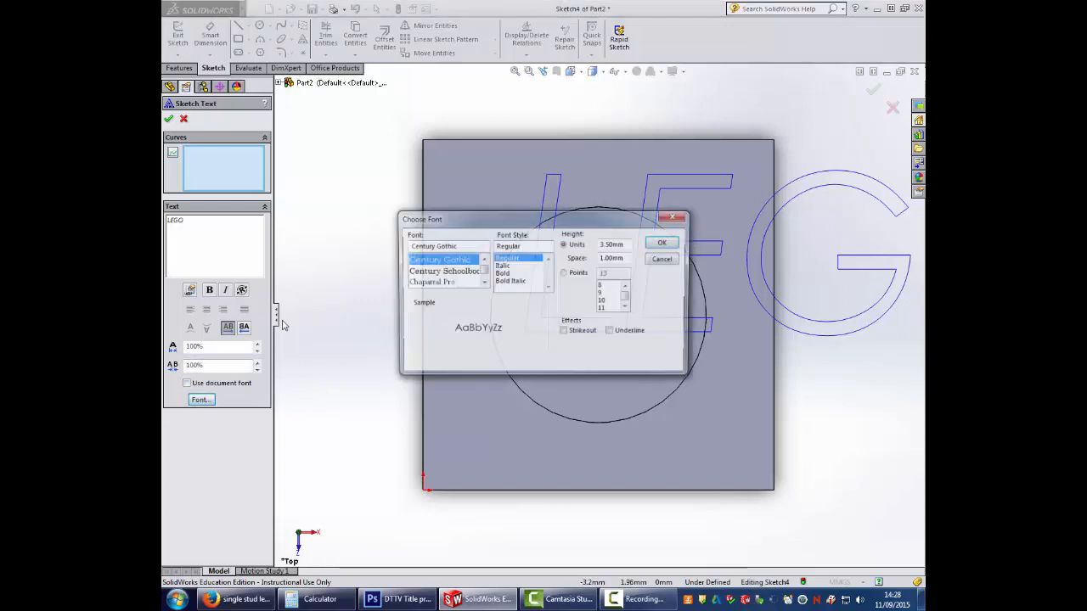
click(564, 273)
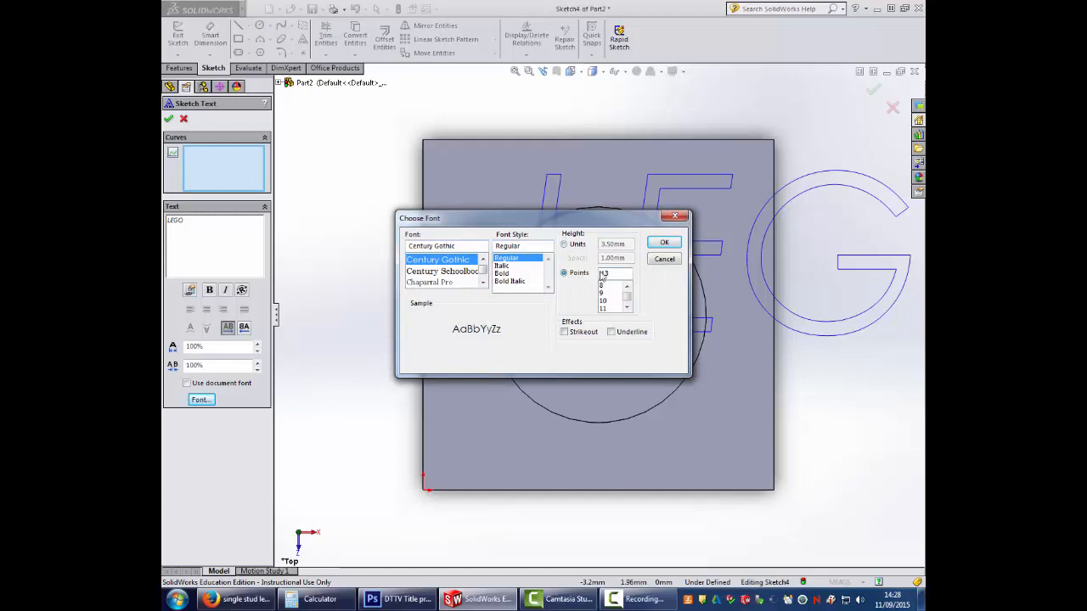
click(663, 244)
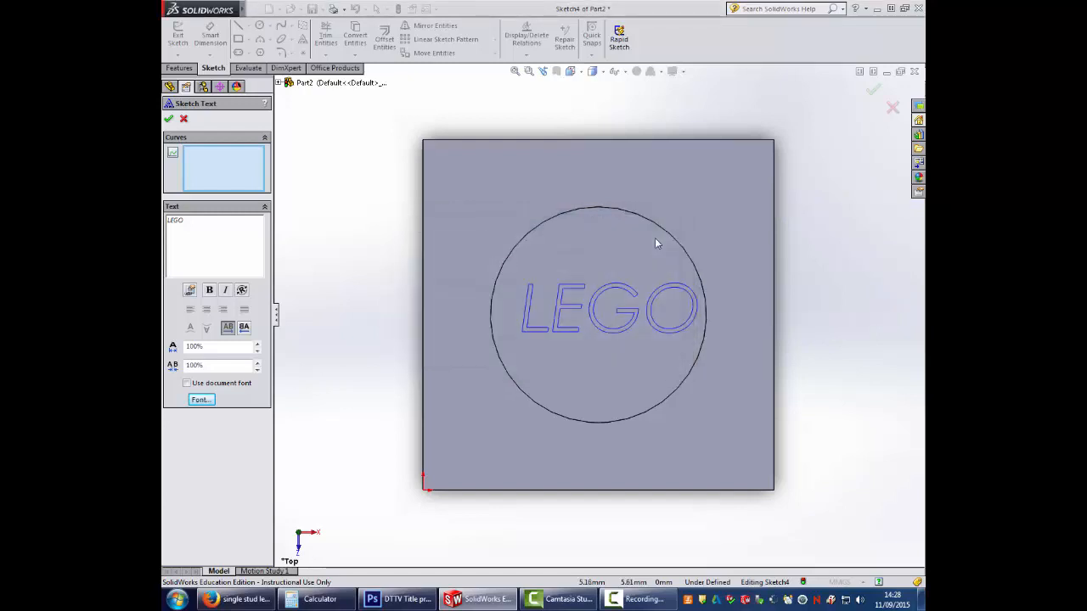
click(519, 340)
click(513, 347)
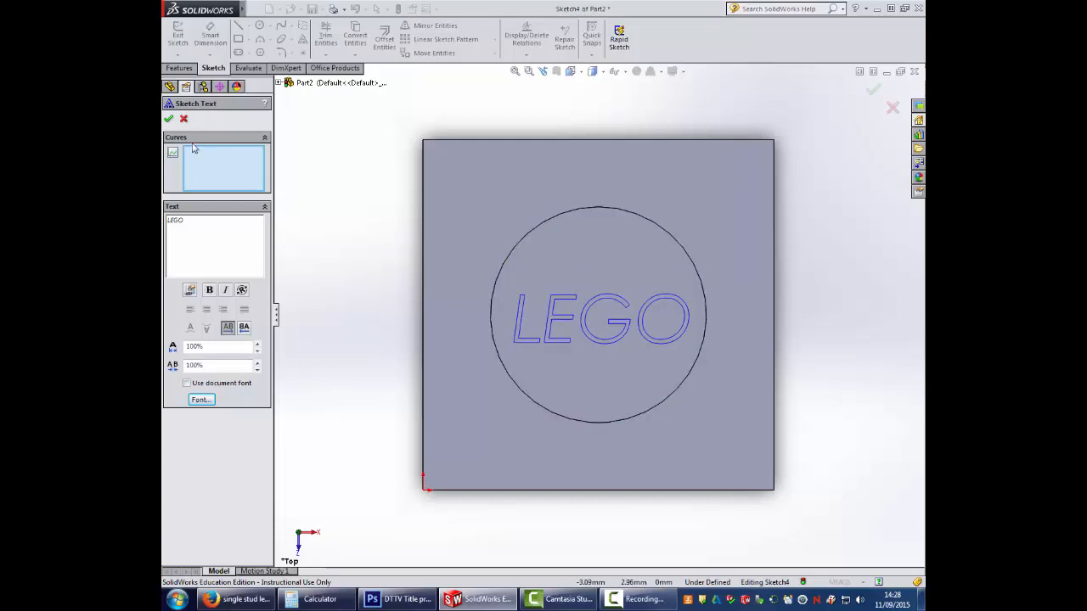
click(169, 119)
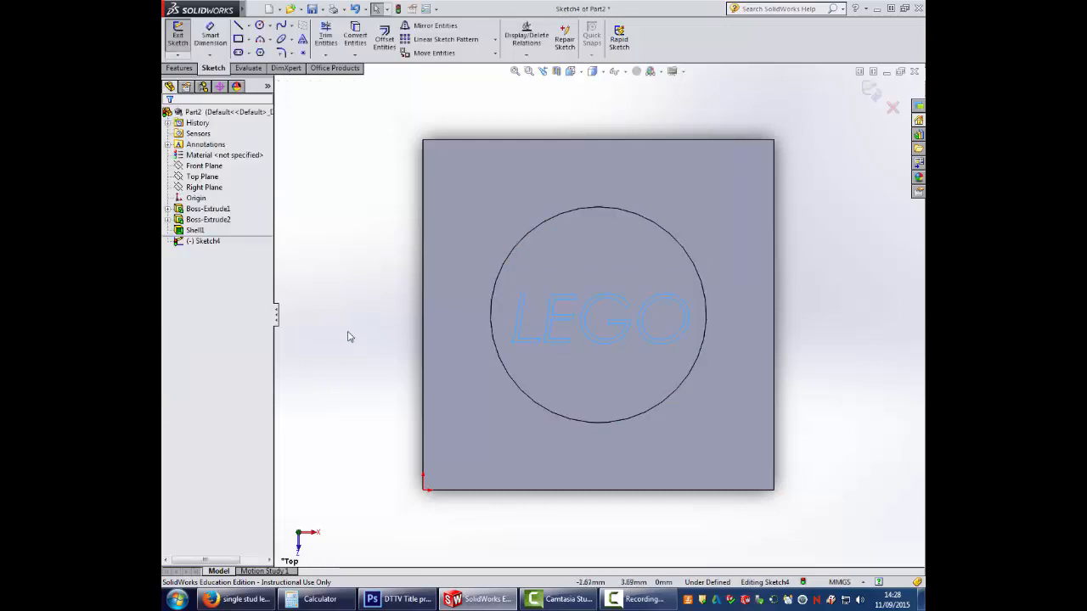
Step: Extrude the "LEGO" text 0.4 mm up from the stud, merged with the brick
middle_drag(347, 335, 349, 290)
key(f)
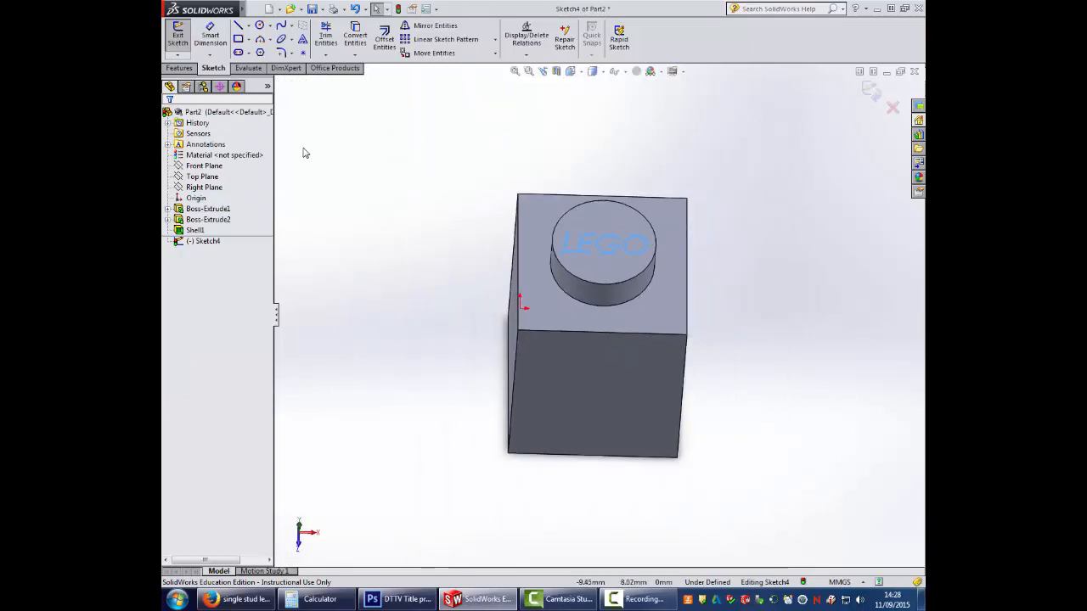
click(180, 68)
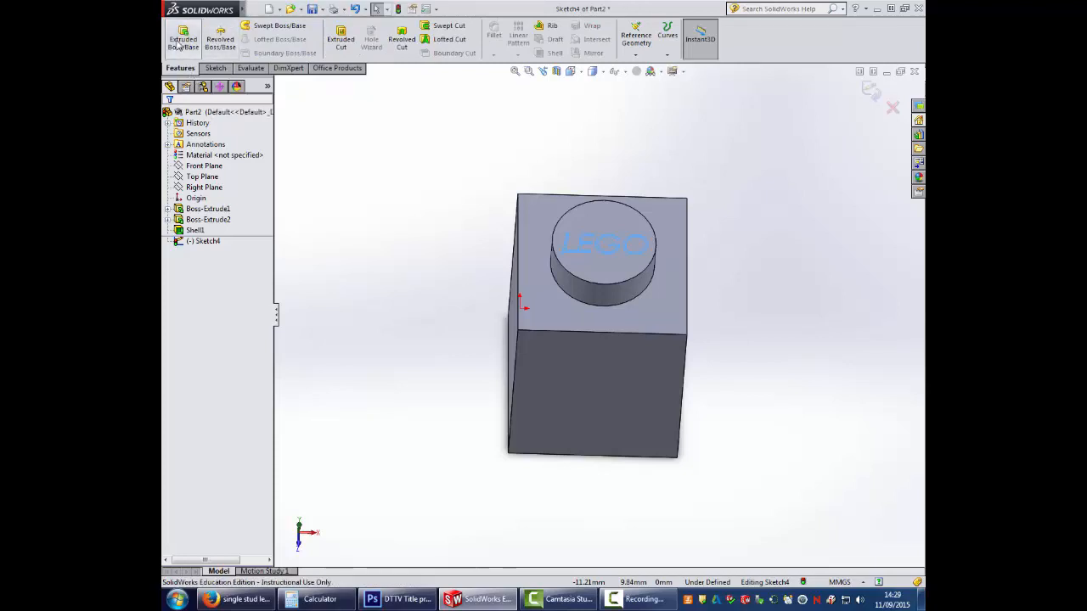
click(180, 42)
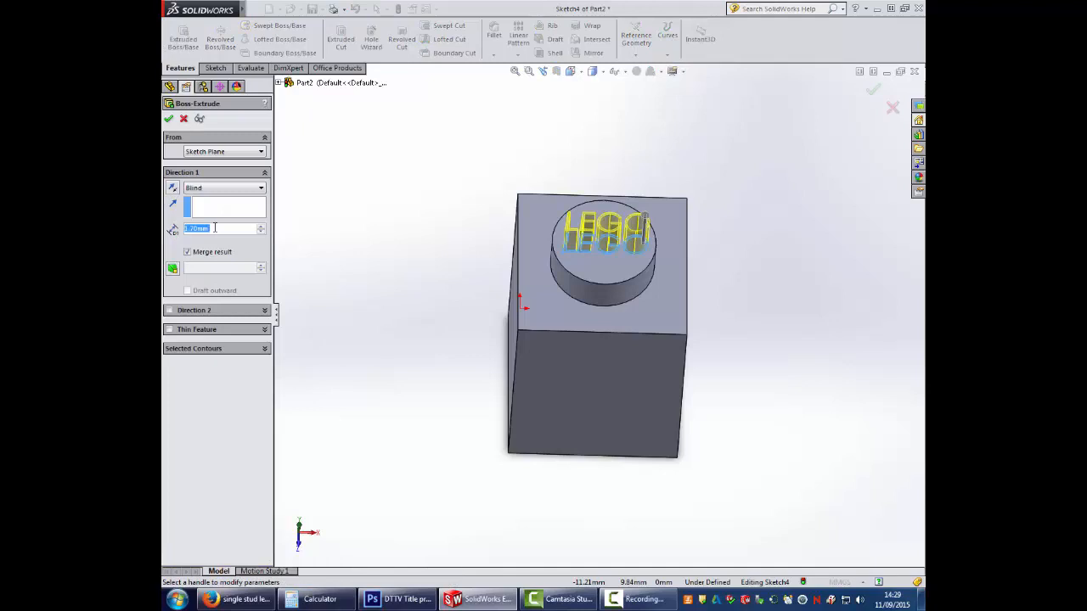
text(0.4)
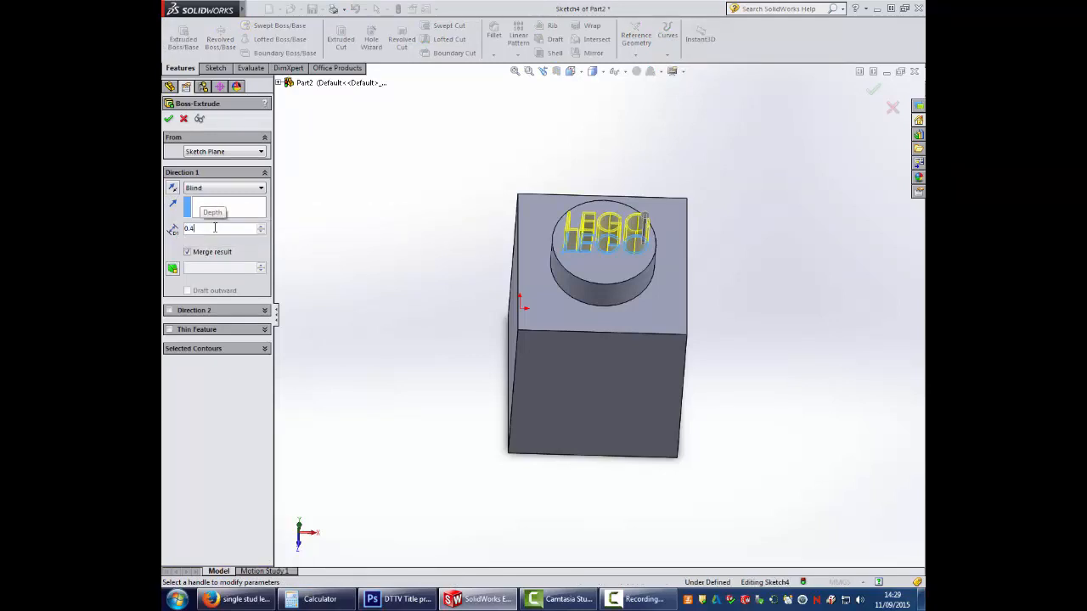
key(Return)
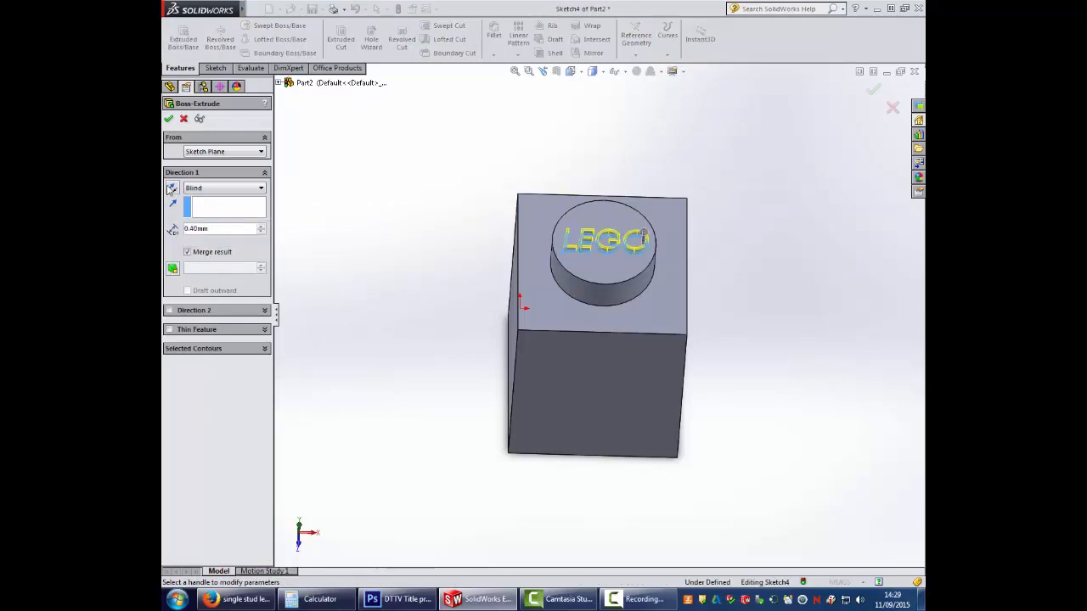
click(169, 119)
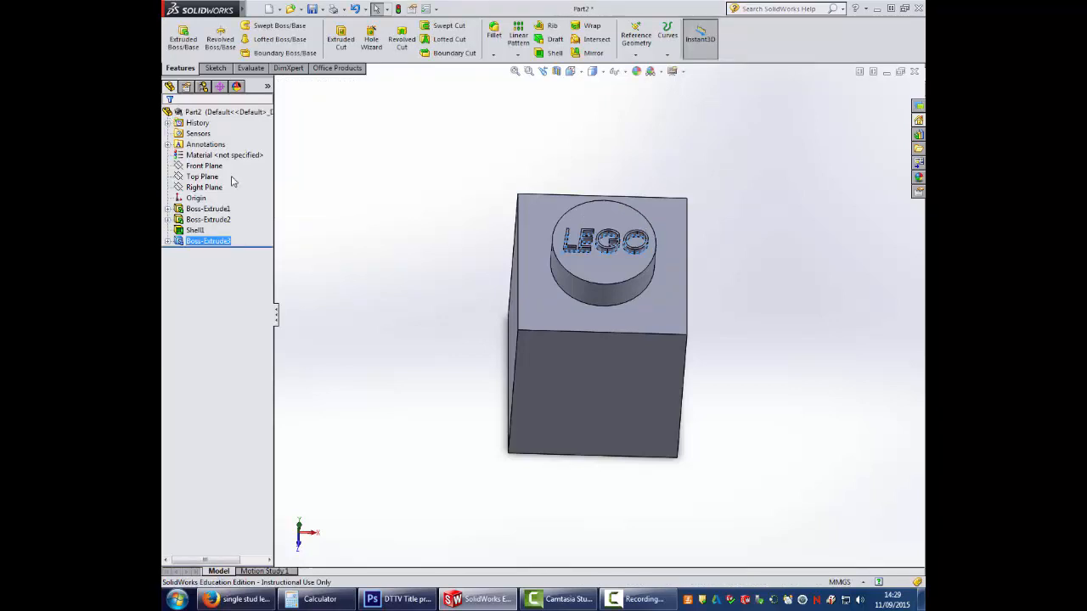
Step: Edit the lettering extrusion and set its depth to 0.1 mm
middle_drag(390, 232, 429, 281)
right_click(183, 244)
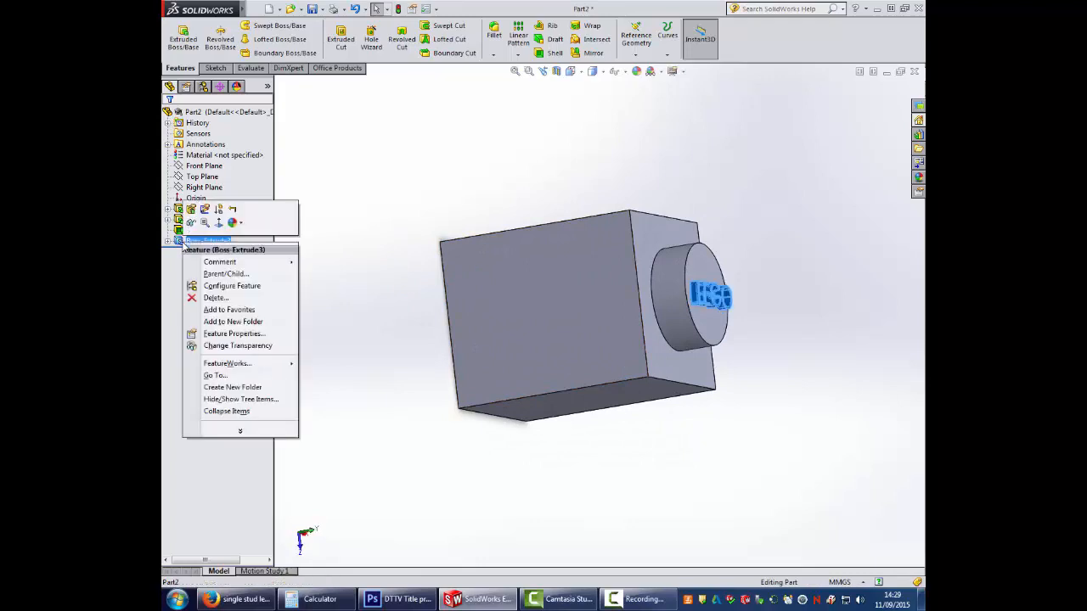
click(195, 219)
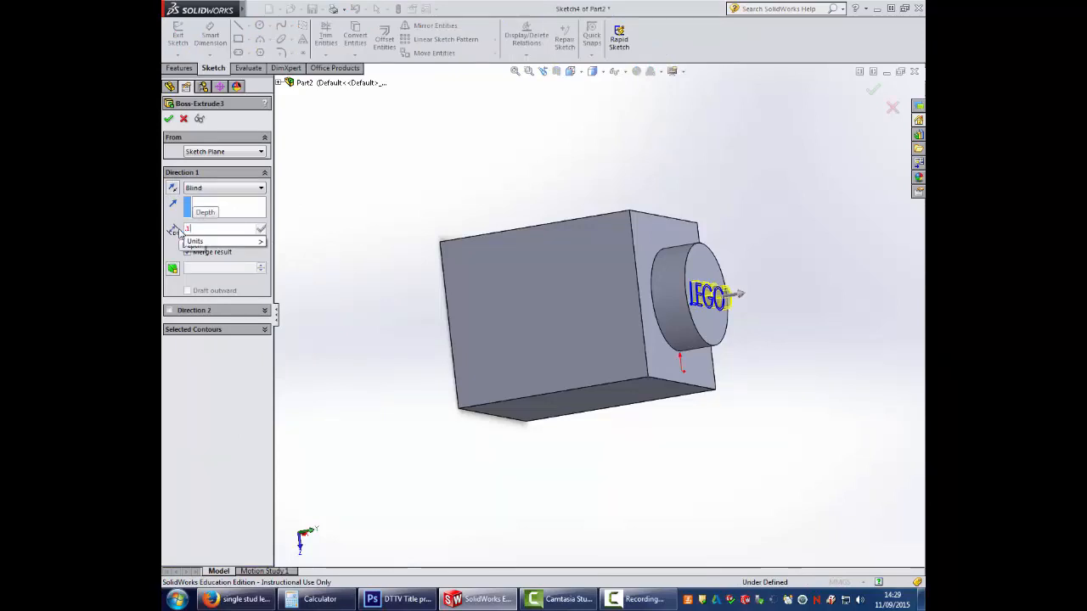
click(168, 119)
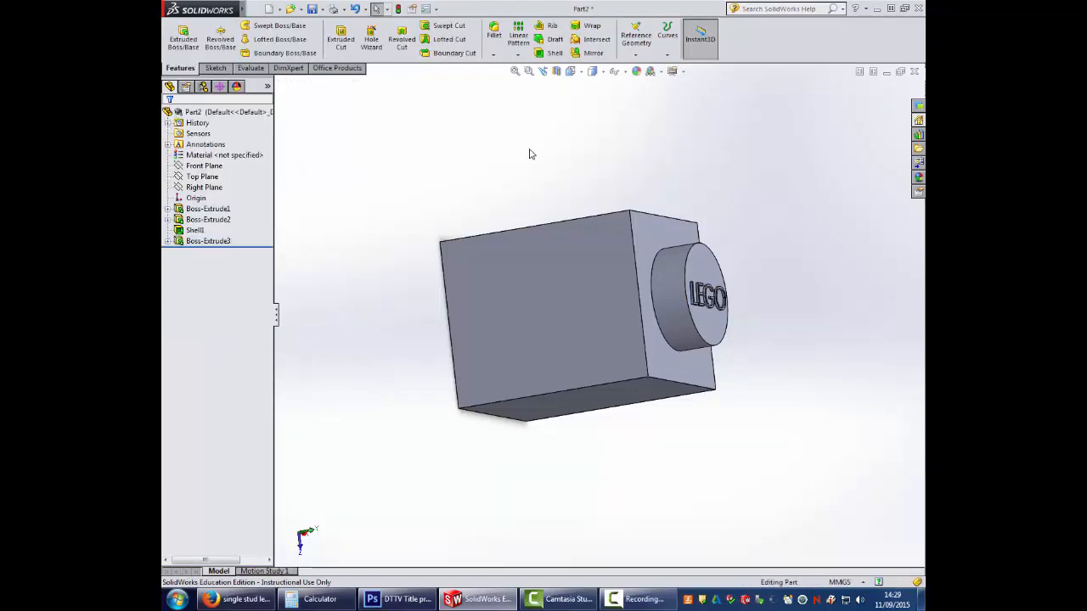
Step: Round the stud's upper circular edge with a constant-size fillet of 0.2 mm radius
middle_drag(636, 259, 498, 211)
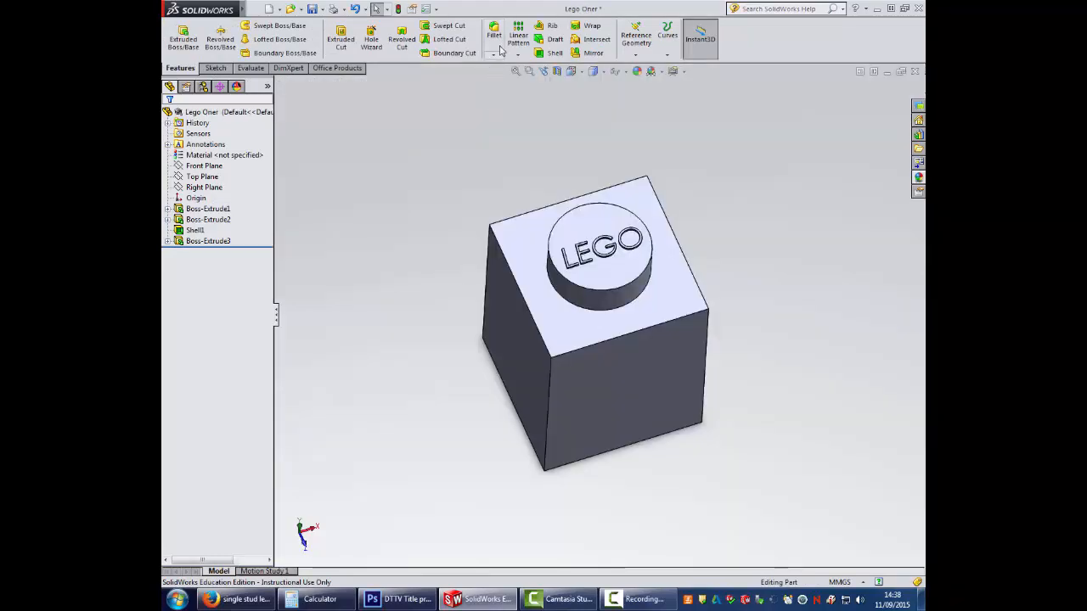
click(499, 36)
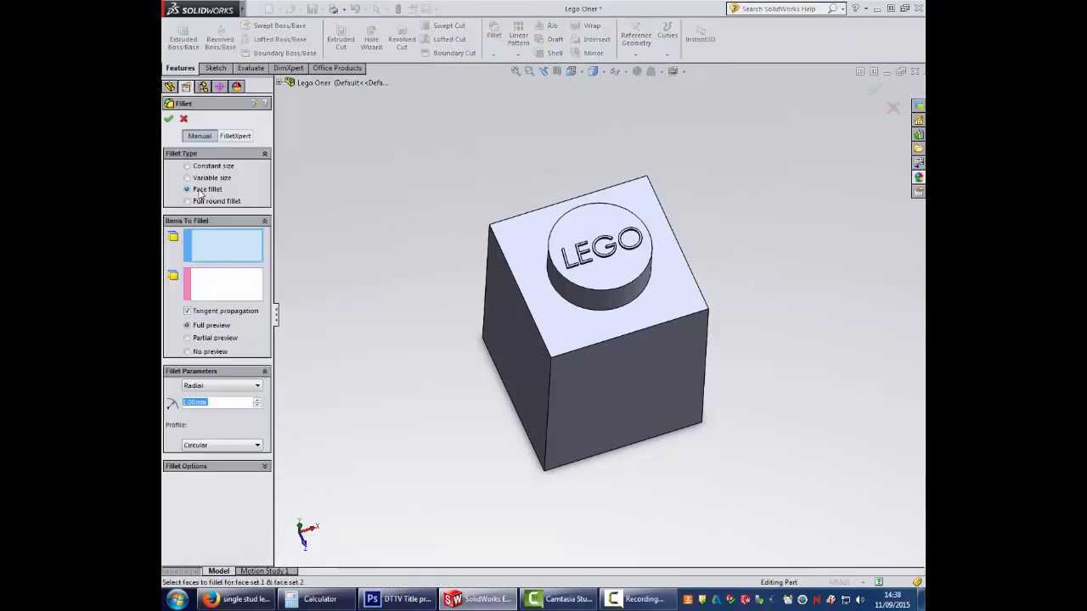
click(188, 166)
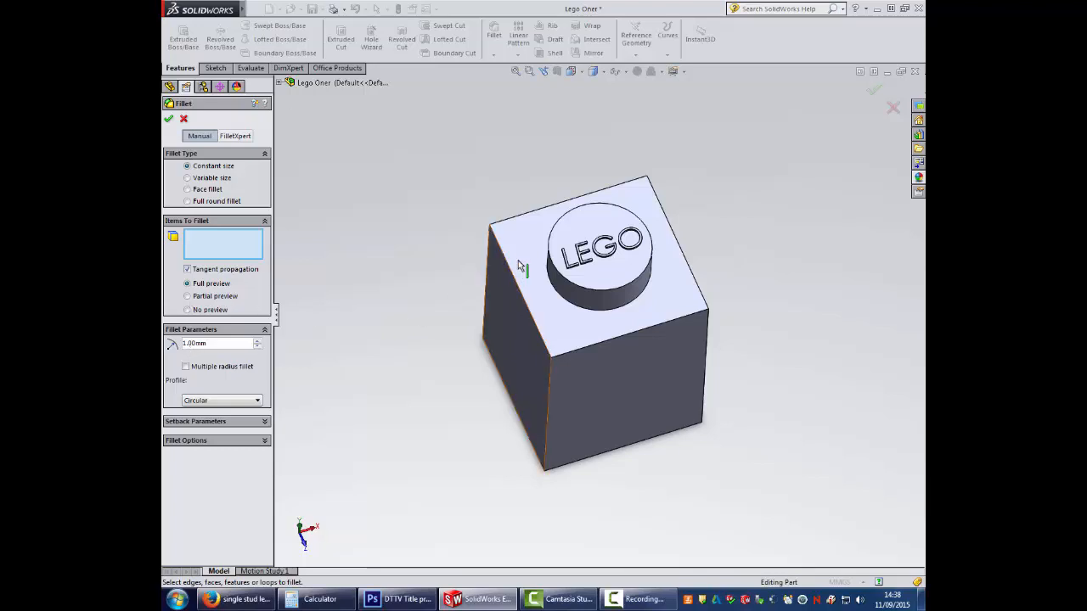
click(556, 271)
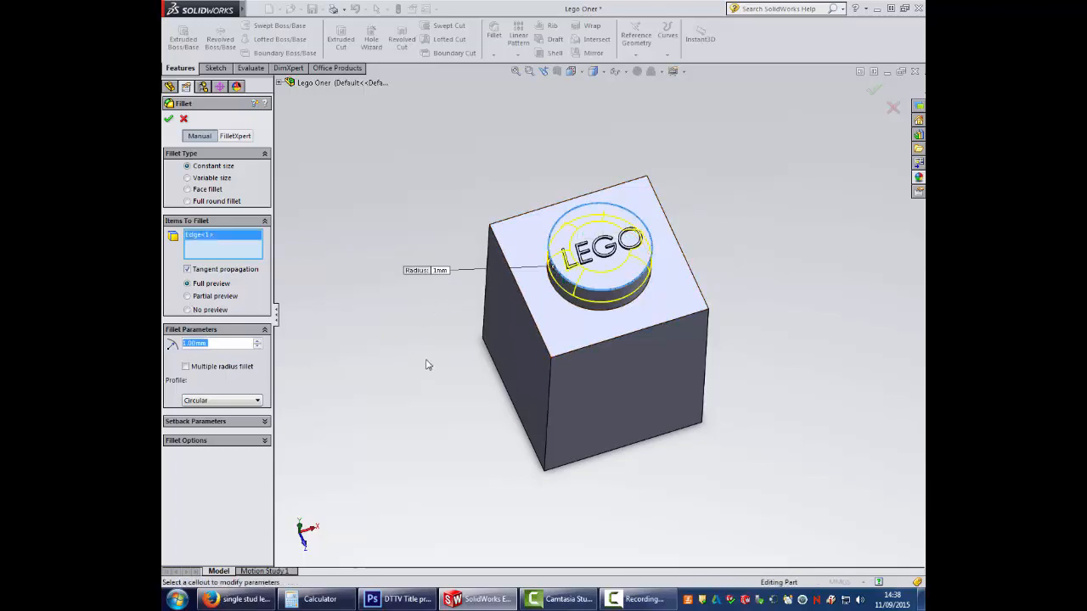
middle_drag(424, 365, 425, 273)
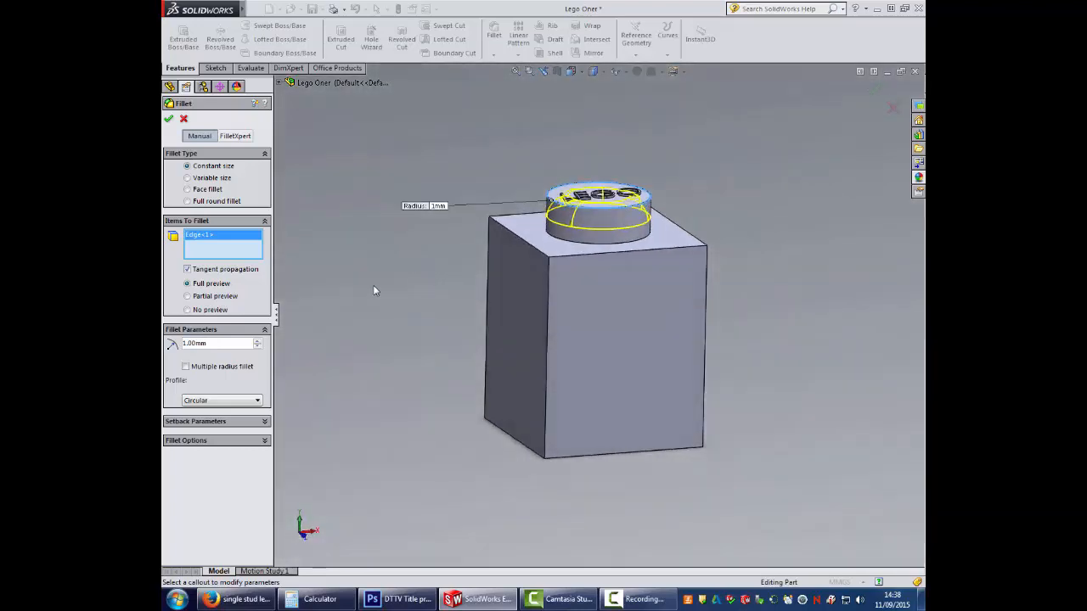
double_click(214, 343)
text(0.2)
key(Return)
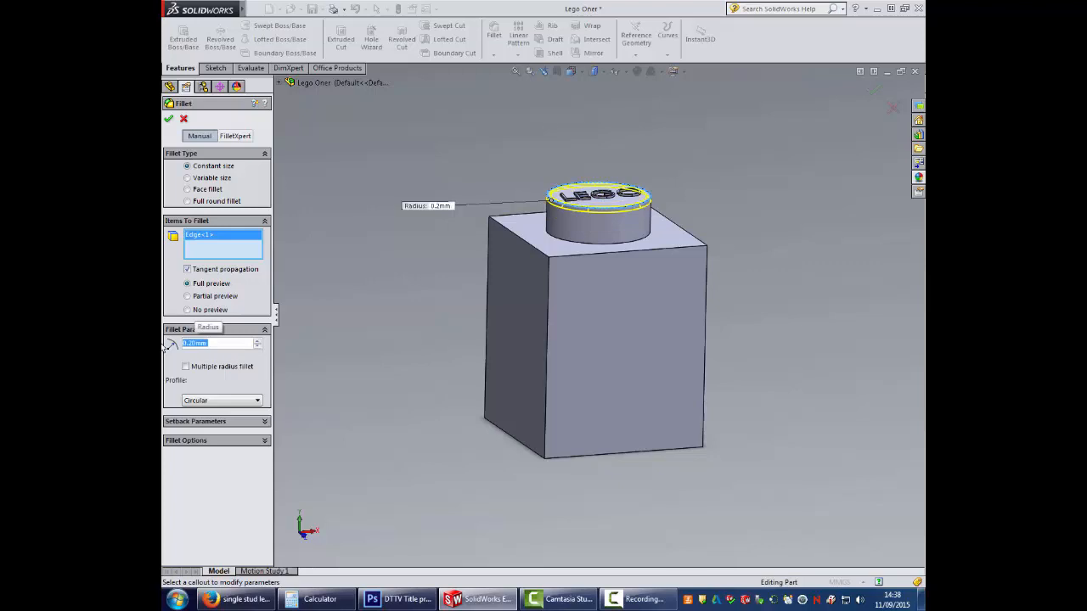
click(168, 119)
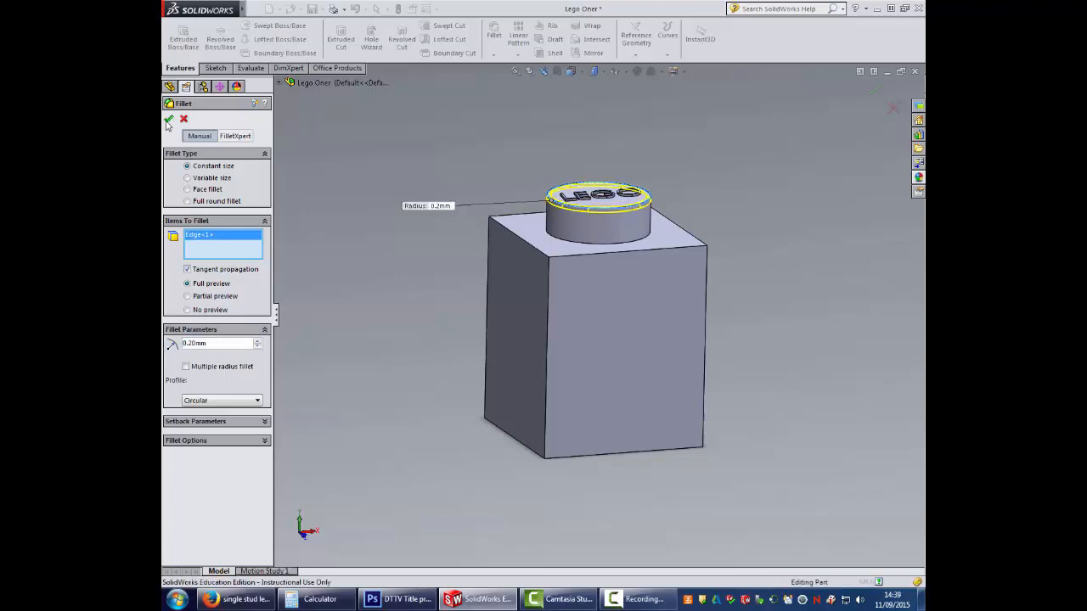
Step: Apply the green high gloss plastic appearance to the whole Lego Oner part
mouse_move(454, 196)
middle_down()
mouse_move(454, 264)
mouse_move(379, 141)
mouse_move(455, 212)
middle_up()
click(570, 71)
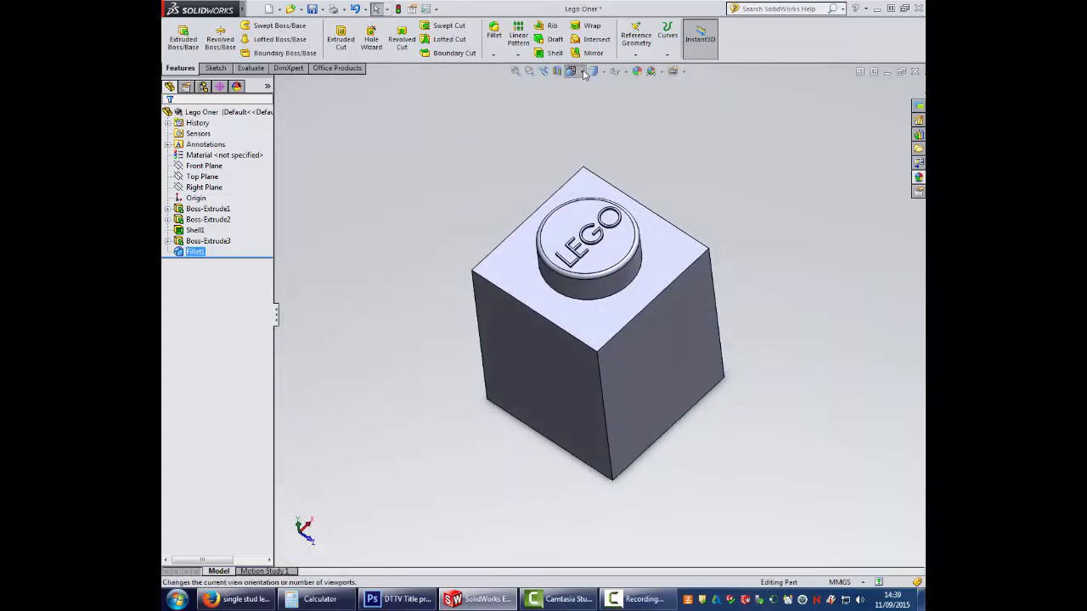
click(631, 102)
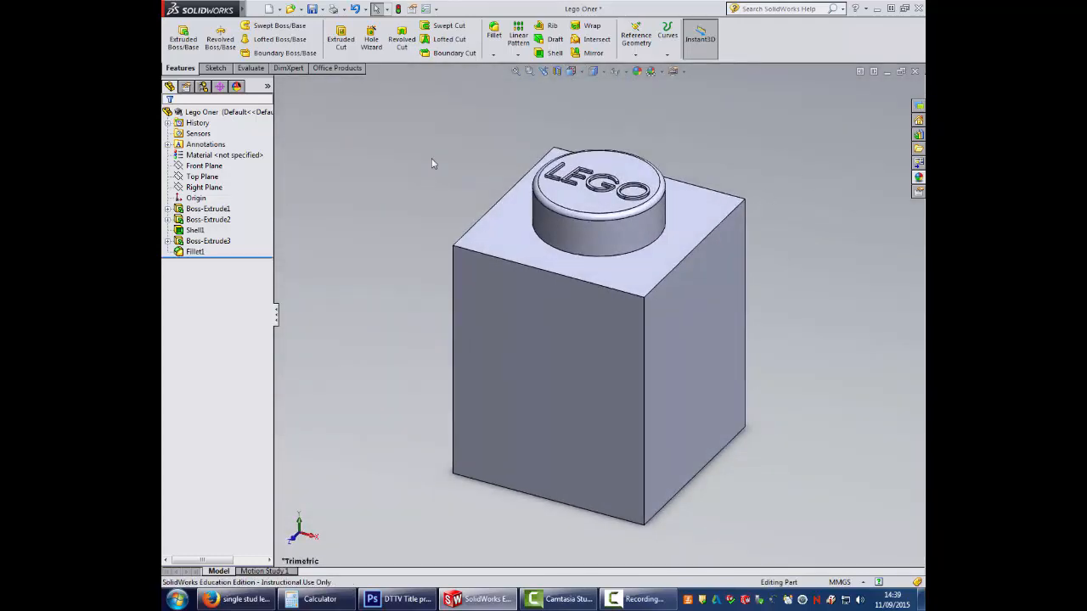
click(917, 177)
click(736, 105)
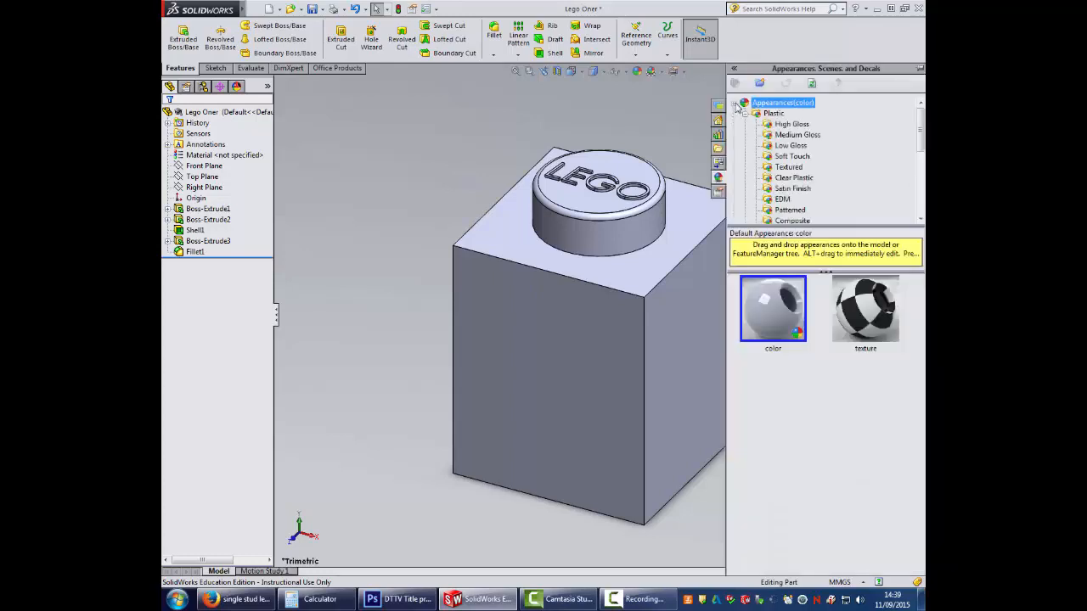
click(782, 125)
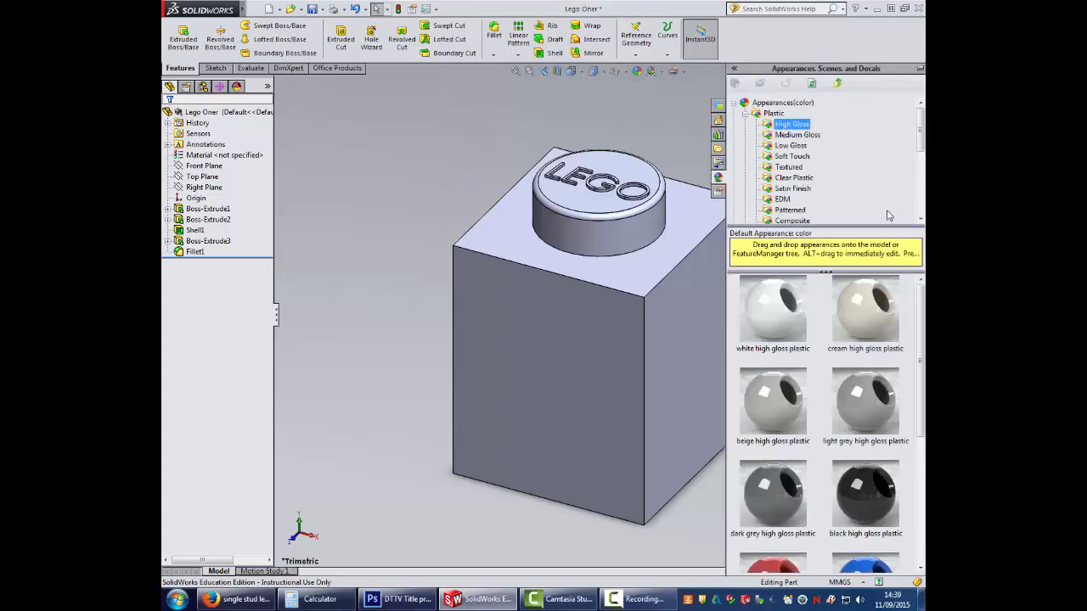
scroll(919, 299, down, 3)
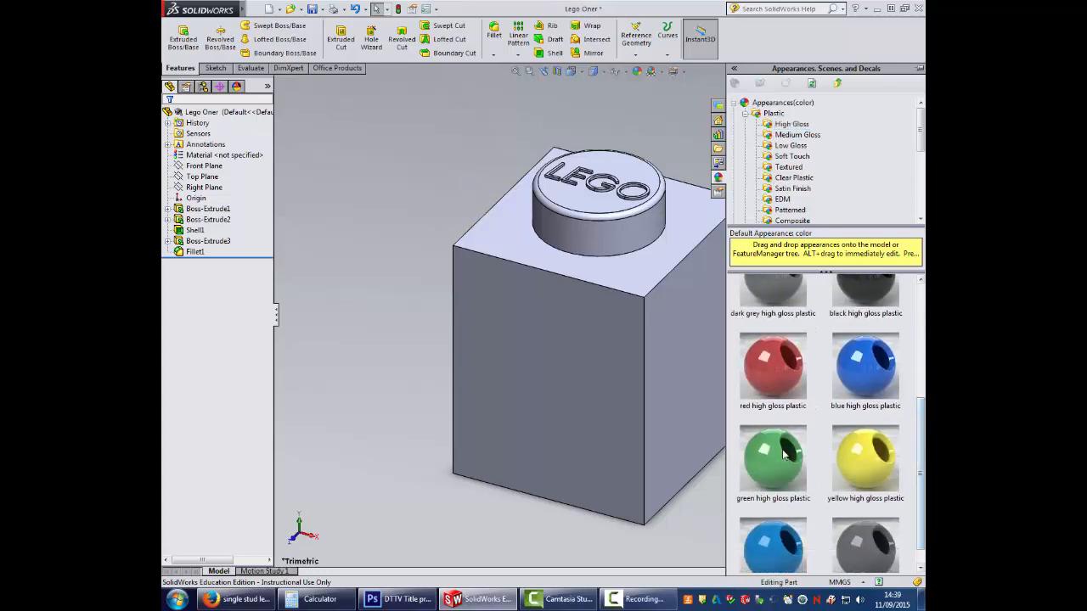
click(758, 433)
drag(758, 433, 585, 375)
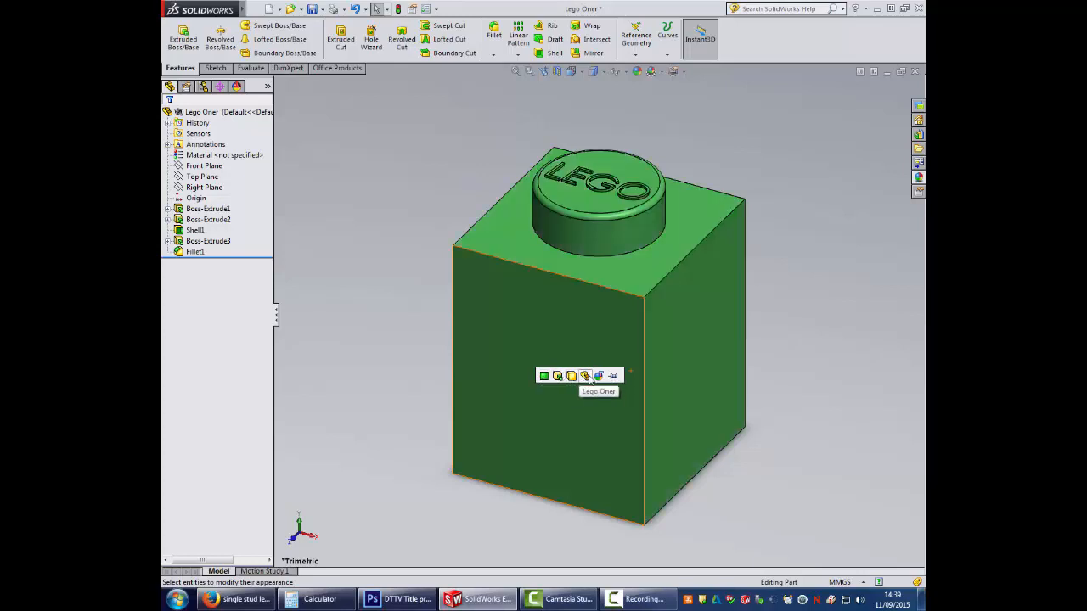
click(585, 377)
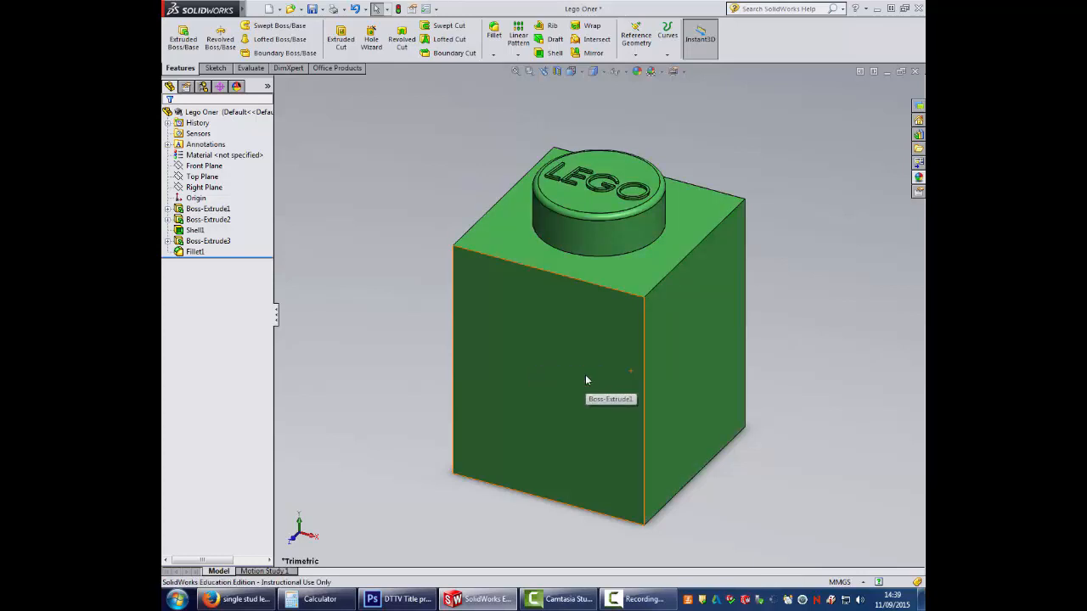
Step: Browse the Studio Scenes library and try to apply one of its scenes to the graphics view
click(917, 179)
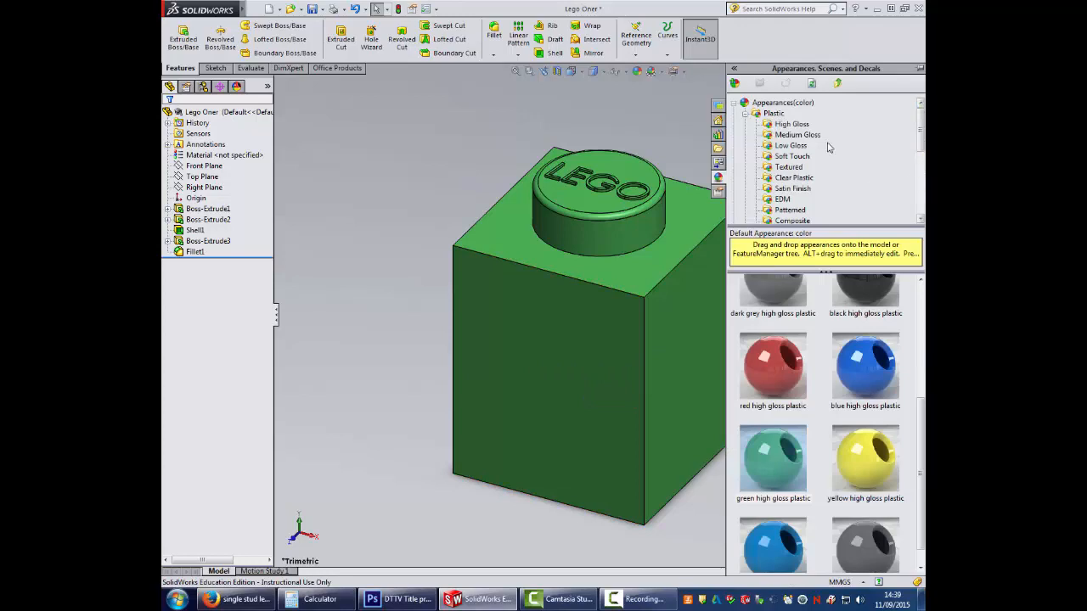
click(735, 105)
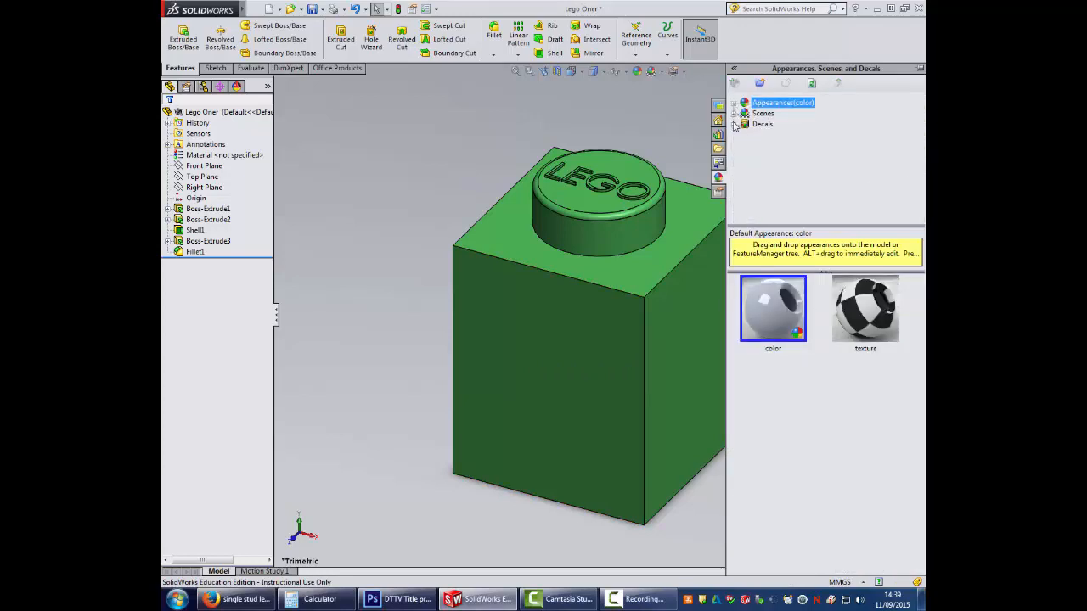
click(736, 114)
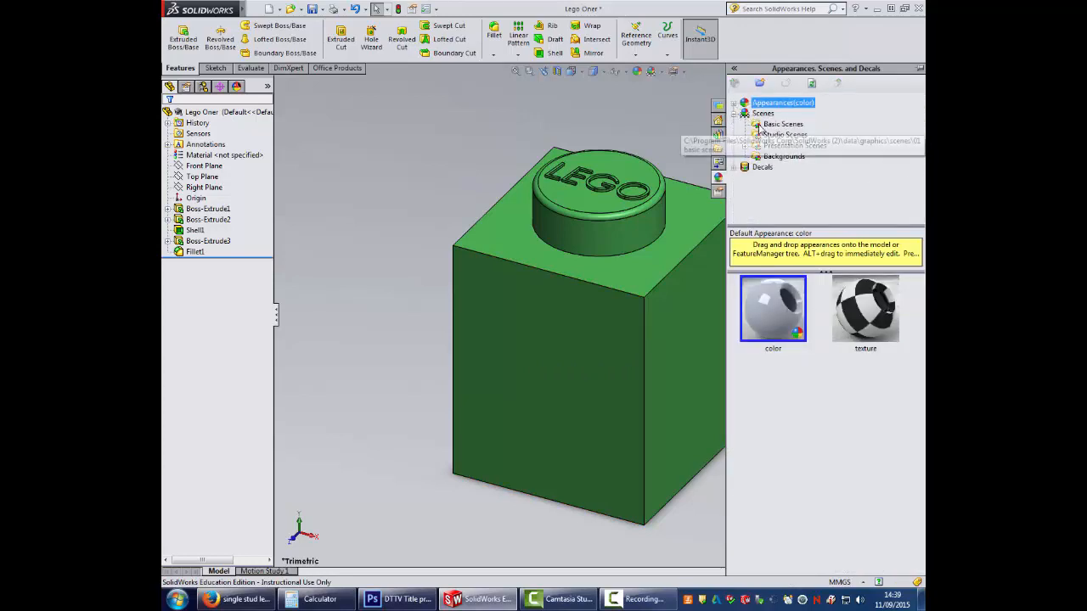
click(764, 126)
click(764, 136)
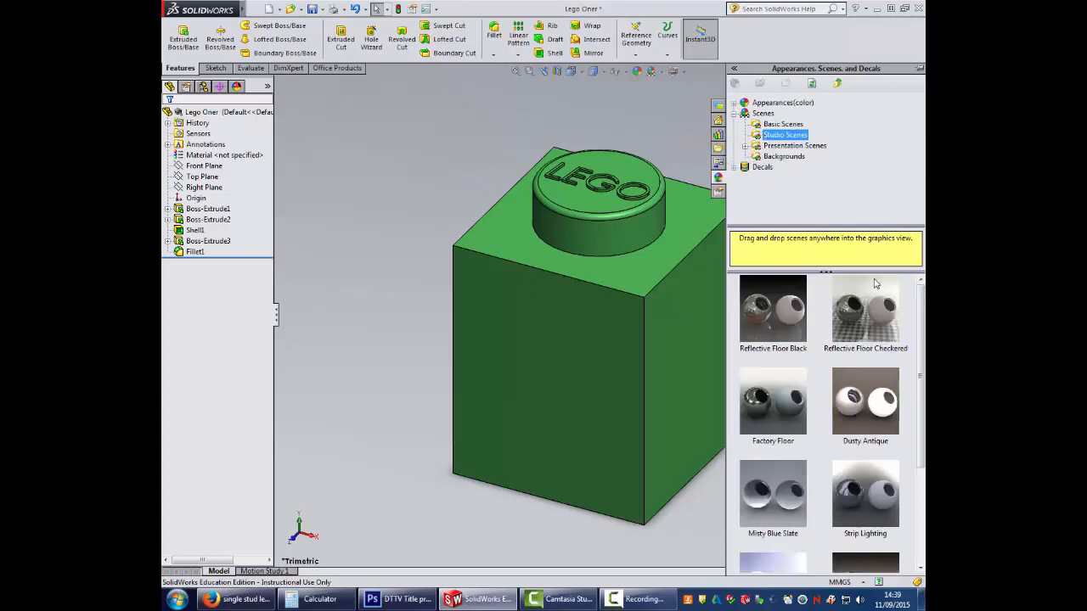
drag(801, 473, 439, 238)
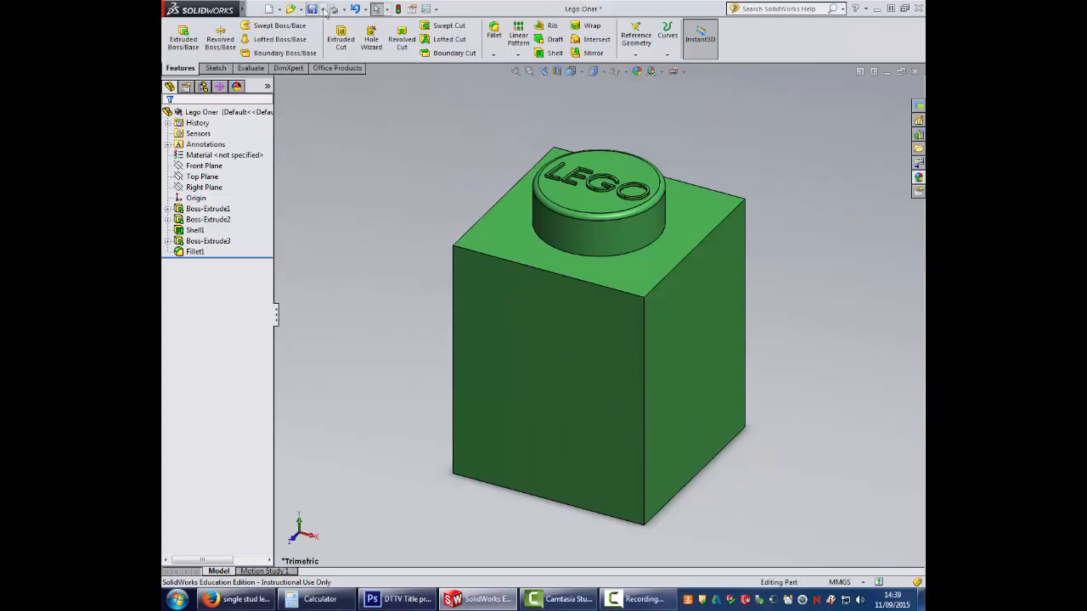
Step: Save the part as "Lego Oner" in the Lego parts folder, replacing the existing file
click(324, 9)
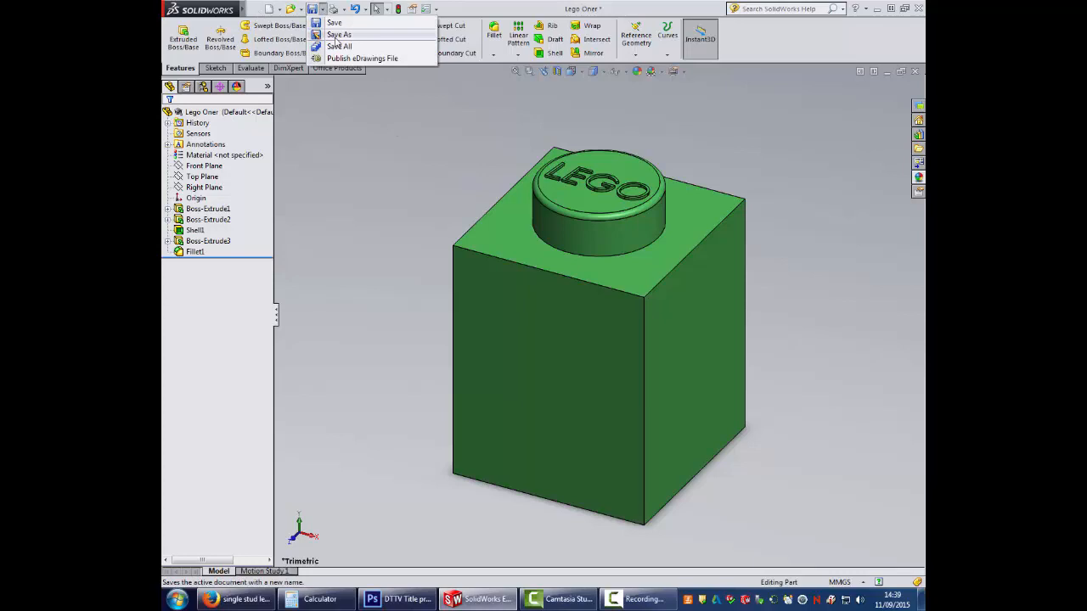
click(338, 35)
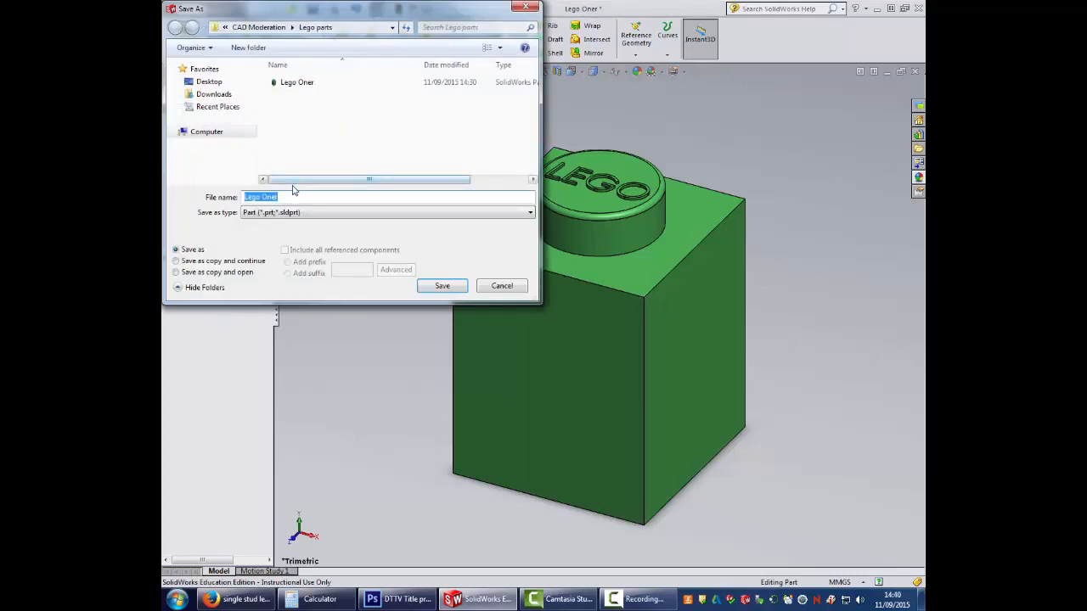
click(438, 286)
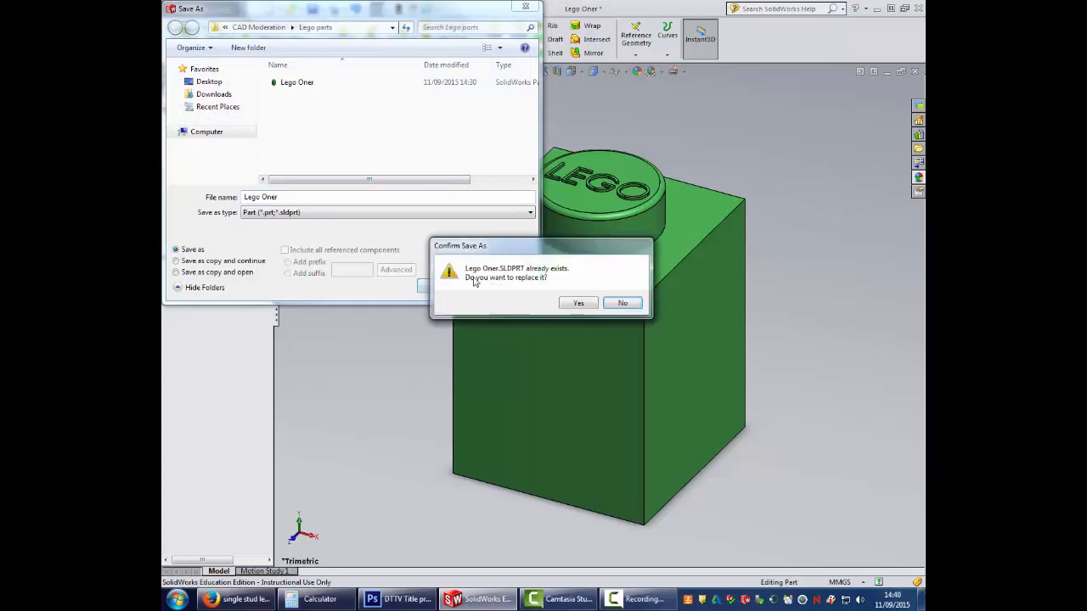
click(572, 305)
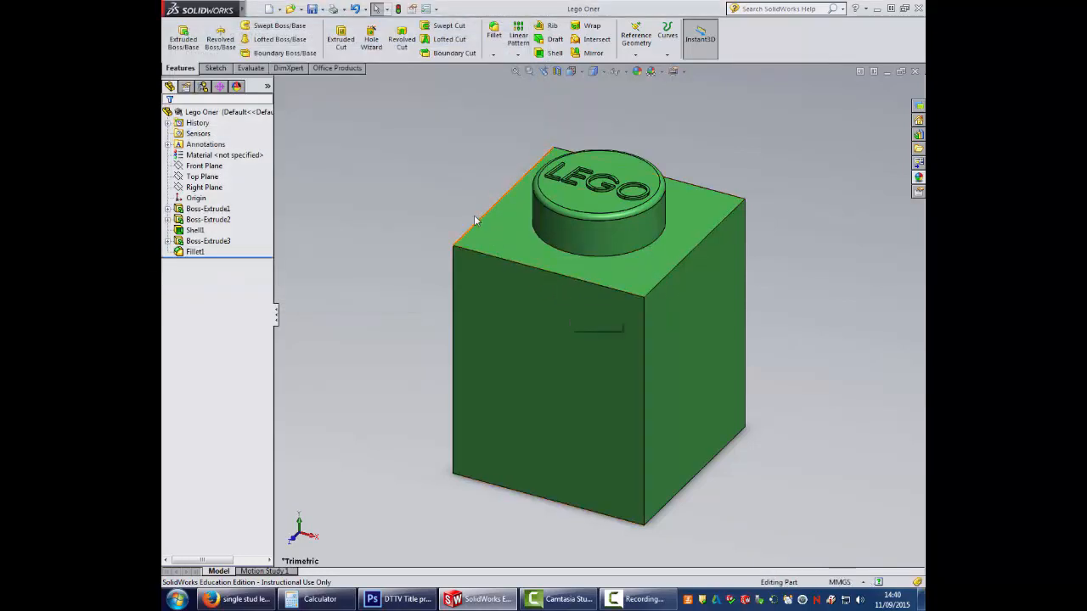